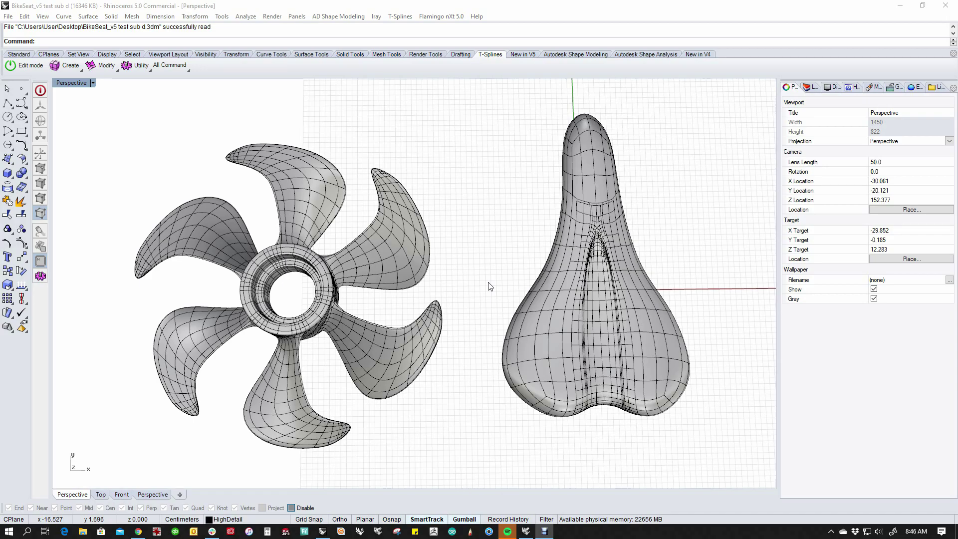
Turn on T-Splines edit mode and set sub-object selection to faces for editing the propeller
right_drag(487, 284, 471, 262)
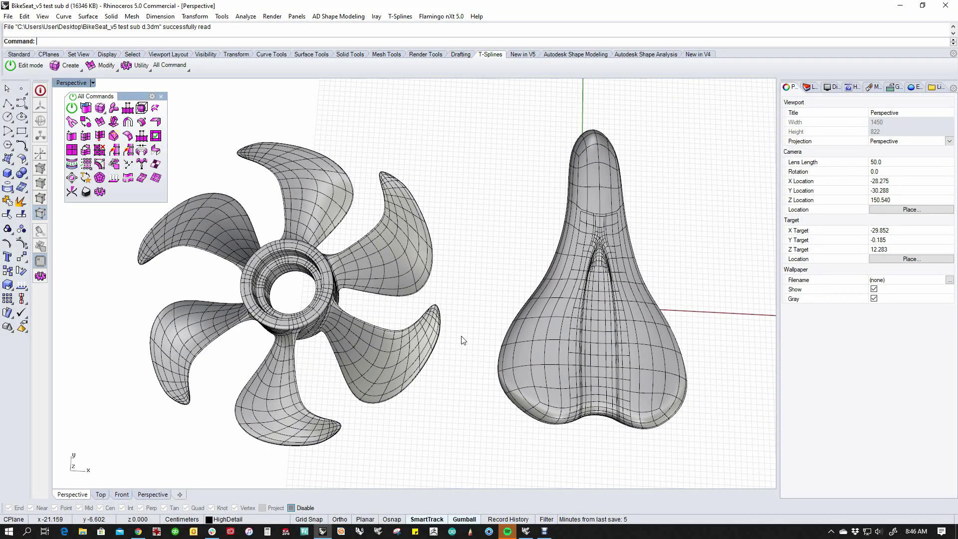
right_drag(463, 340, 483, 327)
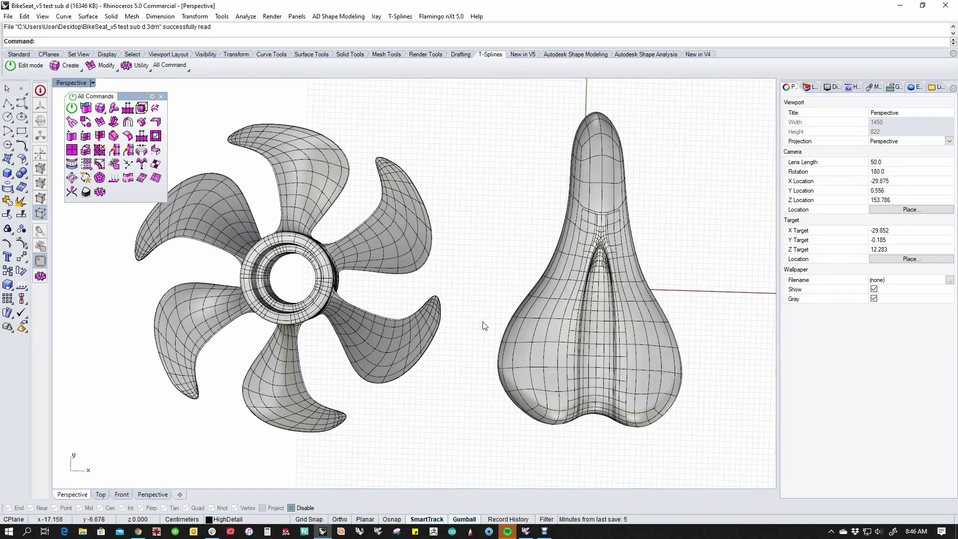
click(397, 262)
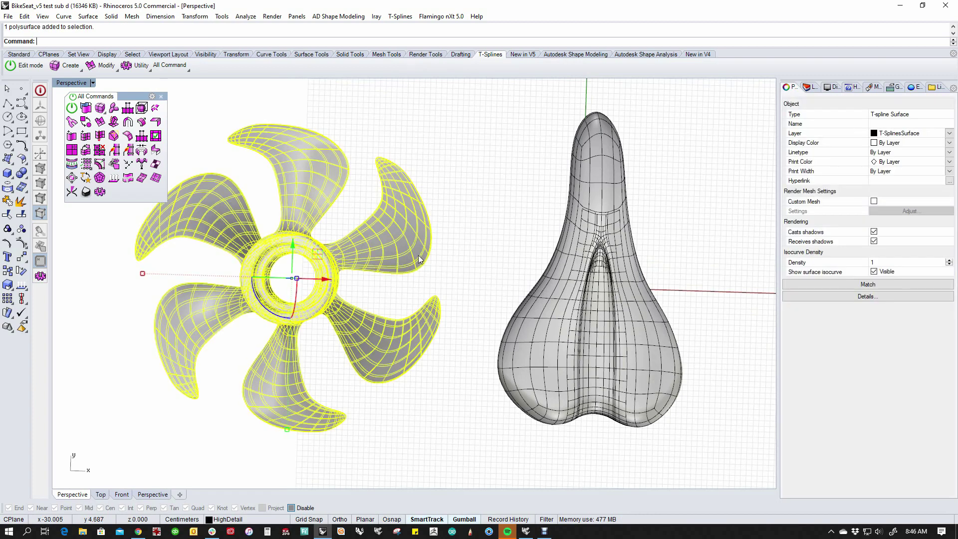
click(270, 110)
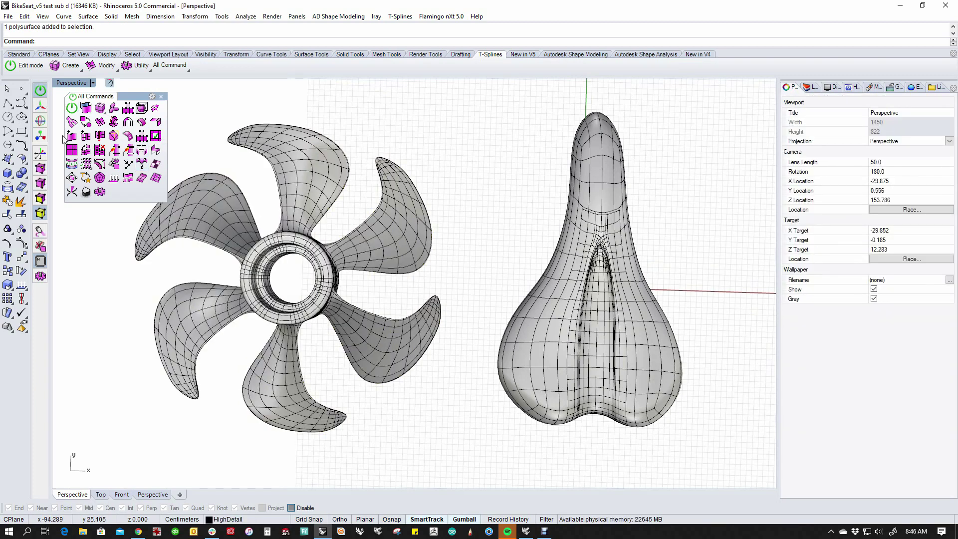
click(280, 200)
click(246, 193)
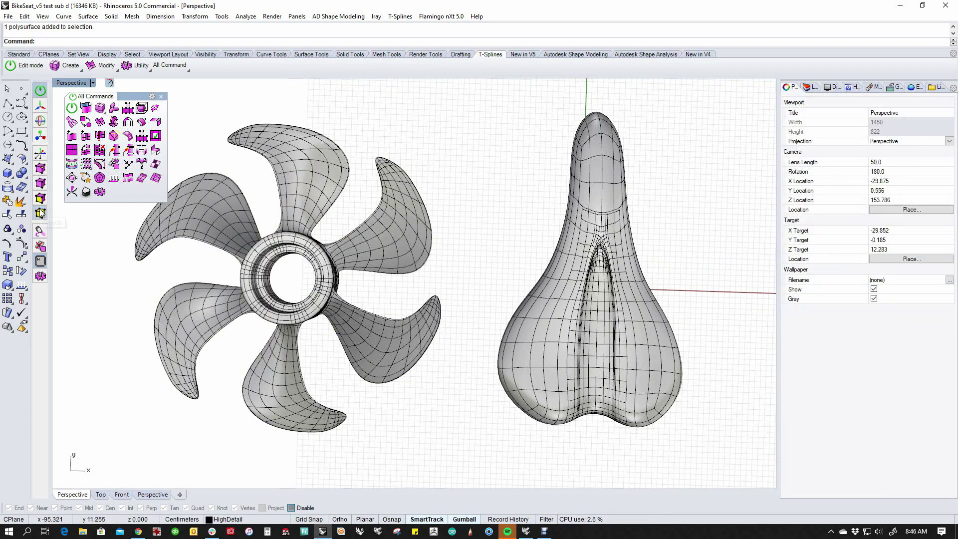
click(201, 298)
right_drag(202, 299, 294, 264)
click(153, 274)
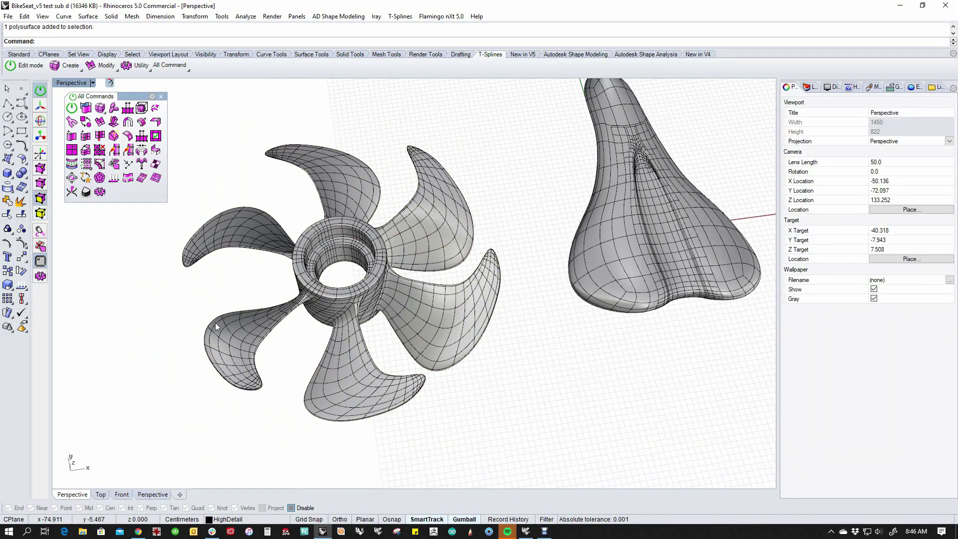
Pull a single face of the lower-left propeller blade out of its surface with the gumball
scroll(234, 336, up, 3)
ctrl+shift+click(233, 338)
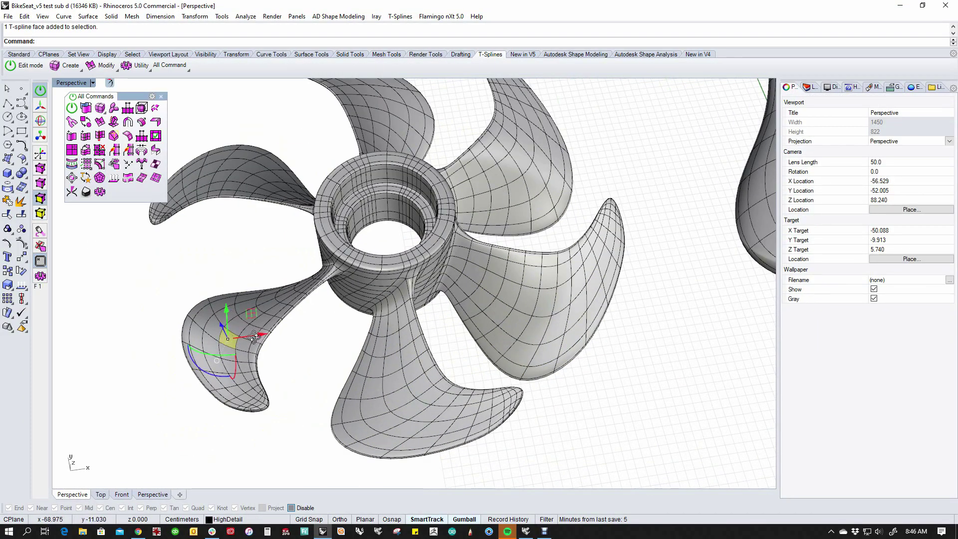
right_drag(254, 337, 224, 290)
drag(224, 288, 233, 282)
click(148, 257)
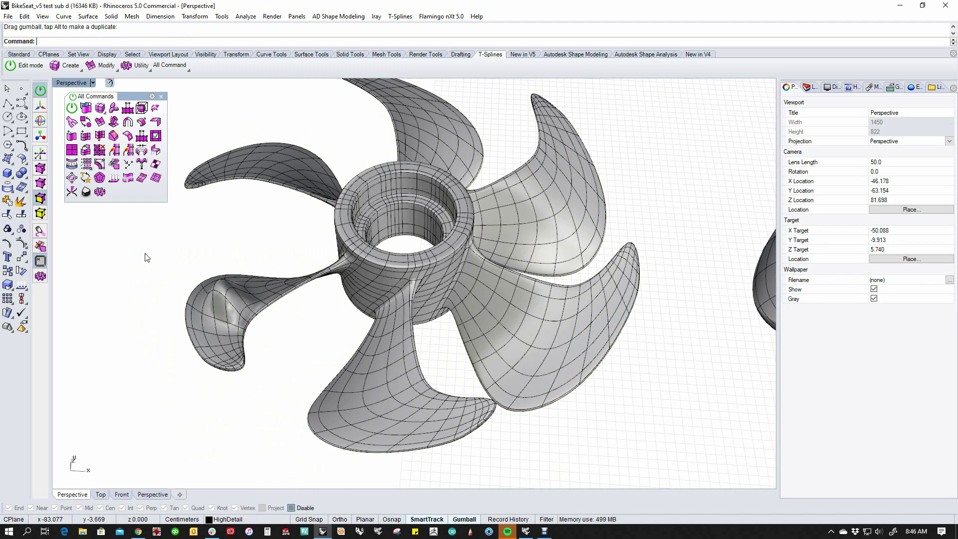
Undo the face move on the propeller blade and clear the face selection
key(ctrl+z)
key(ctrl+z)
key(ctrl+z)
key(ctrl+z)
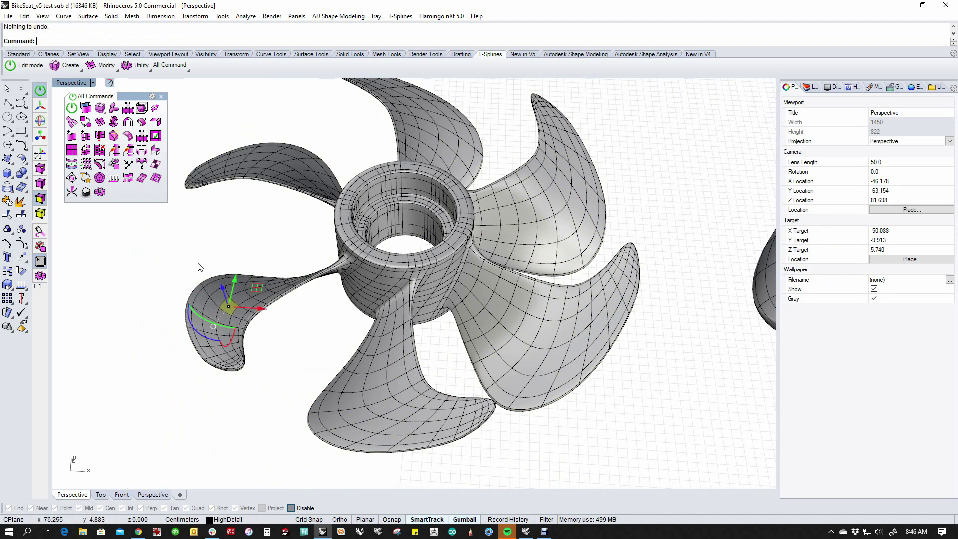
click(199, 267)
Switch the propeller and bike seat T-Splines models from smooth to box mode display
right_drag(199, 250, 279, 299)
scroll(336, 336, down, 4)
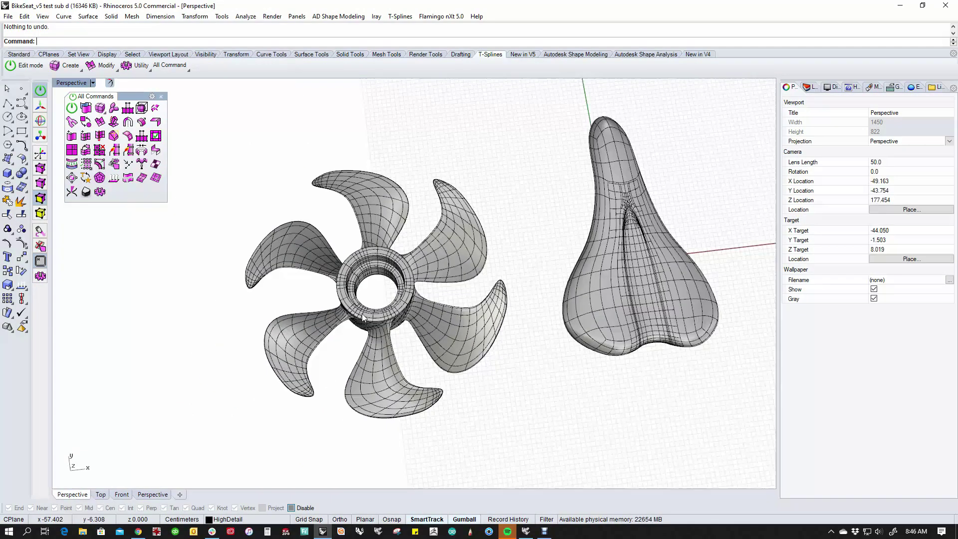
right_drag(362, 318, 468, 361)
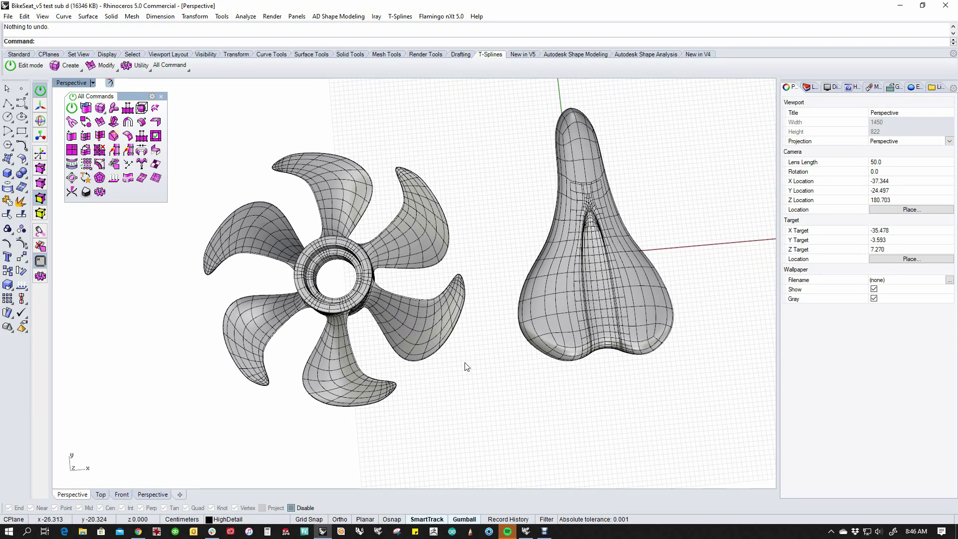
key(Tab)
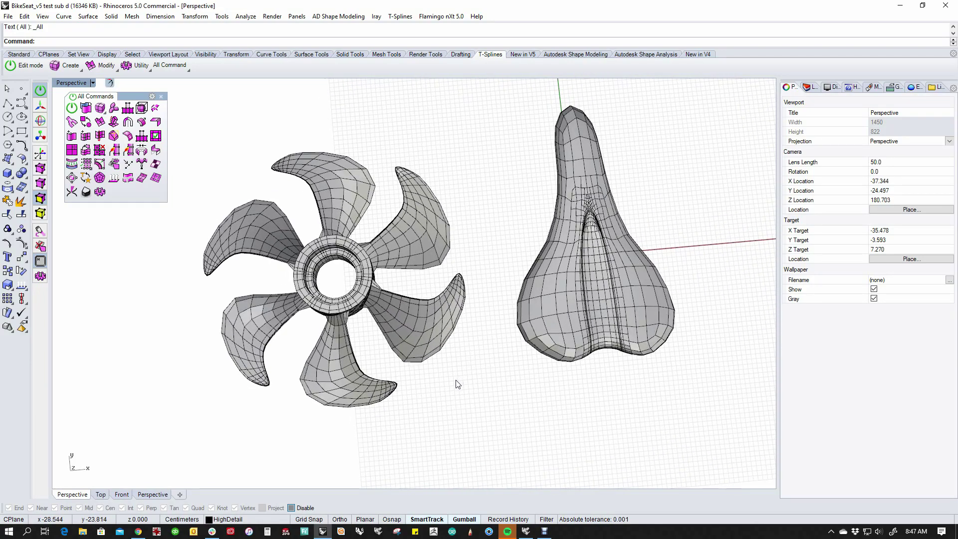
right_drag(448, 388, 479, 379)
scroll(441, 322, up, 6)
scroll(454, 380, down, 5)
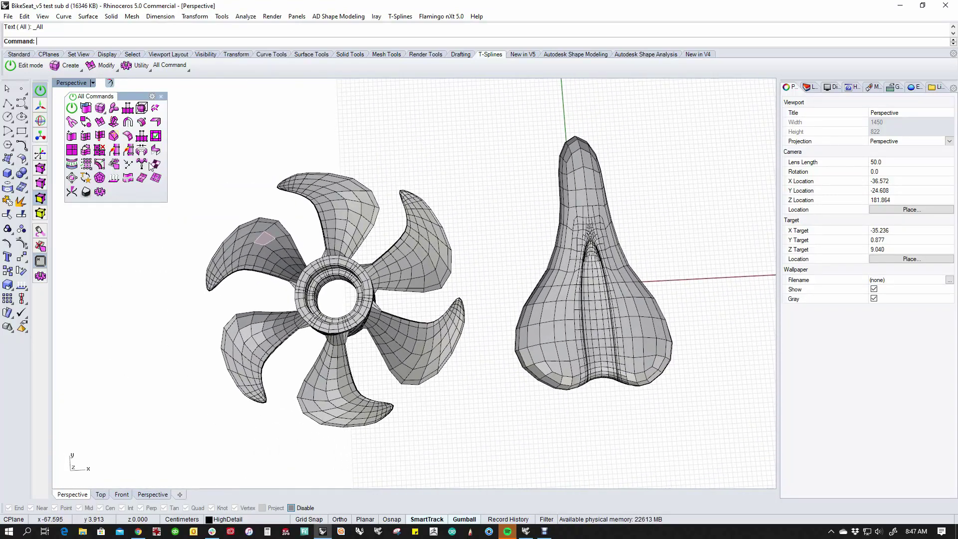
Export only the box-mode propeller to the Desktop as a Rhino 5 3D model named prop_boxmode
click(8, 16)
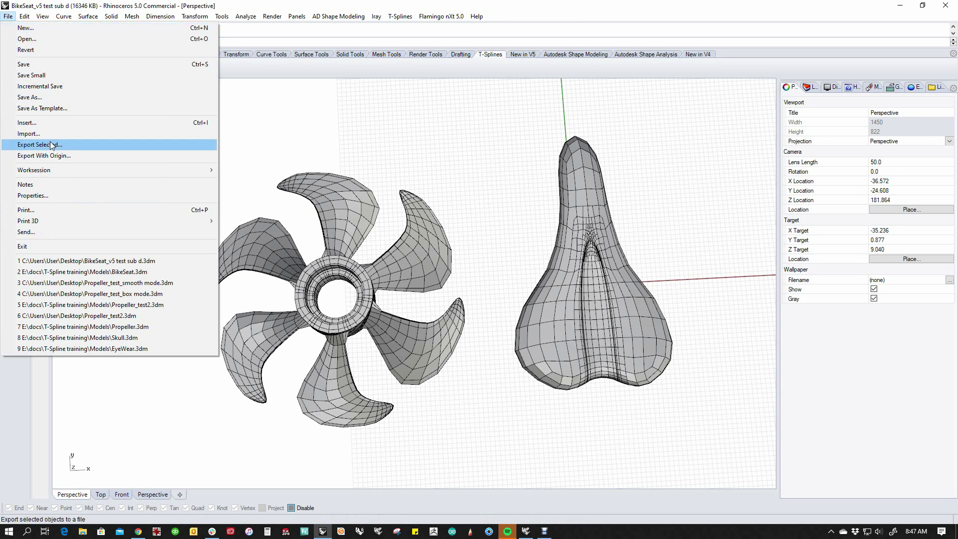
click(55, 156)
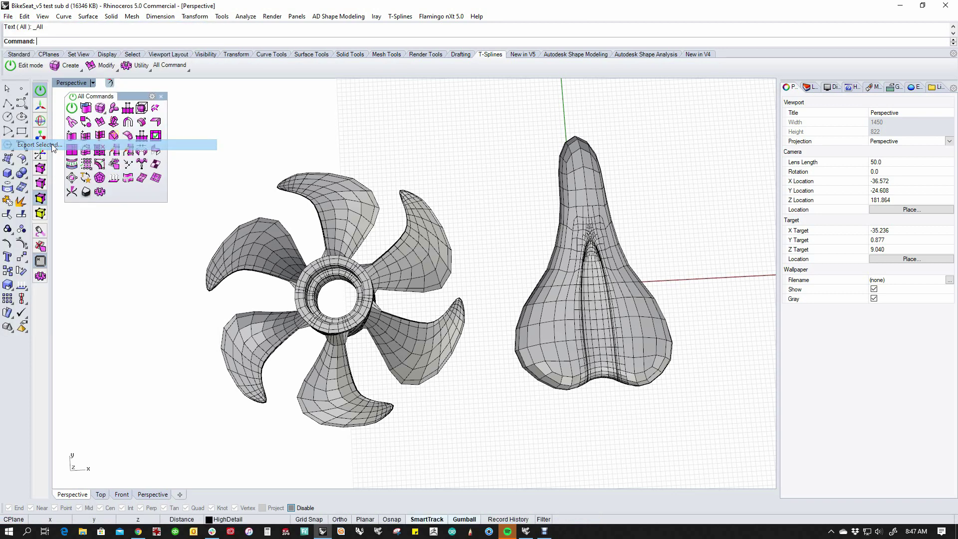
click(379, 263)
key(Return)
click(365, 227)
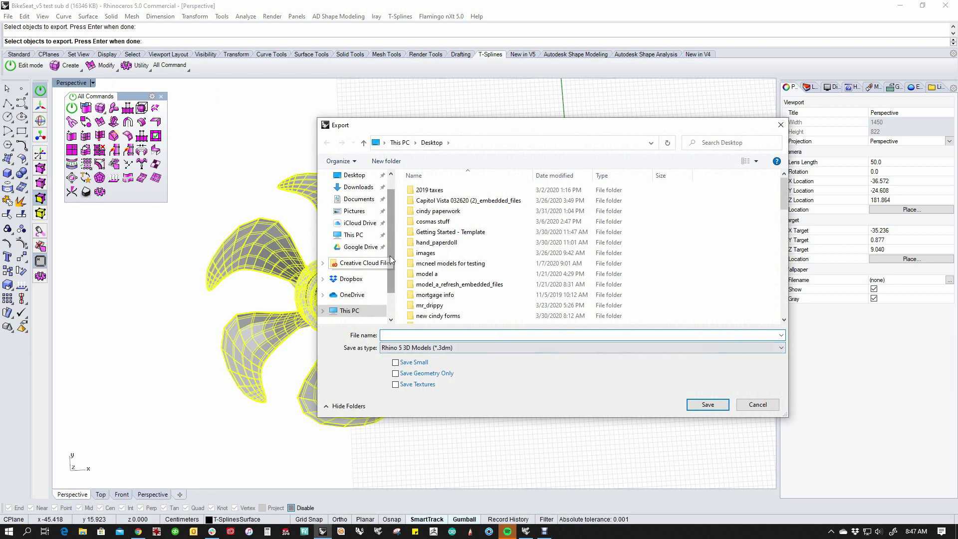
scroll(359, 209, up, 1)
click(408, 334)
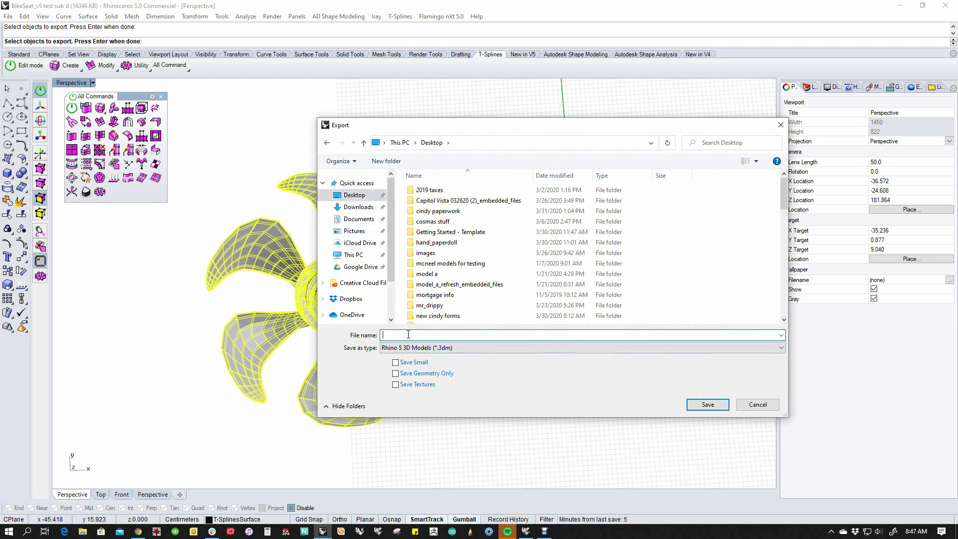
text(prop_boxmode)
key(Return)
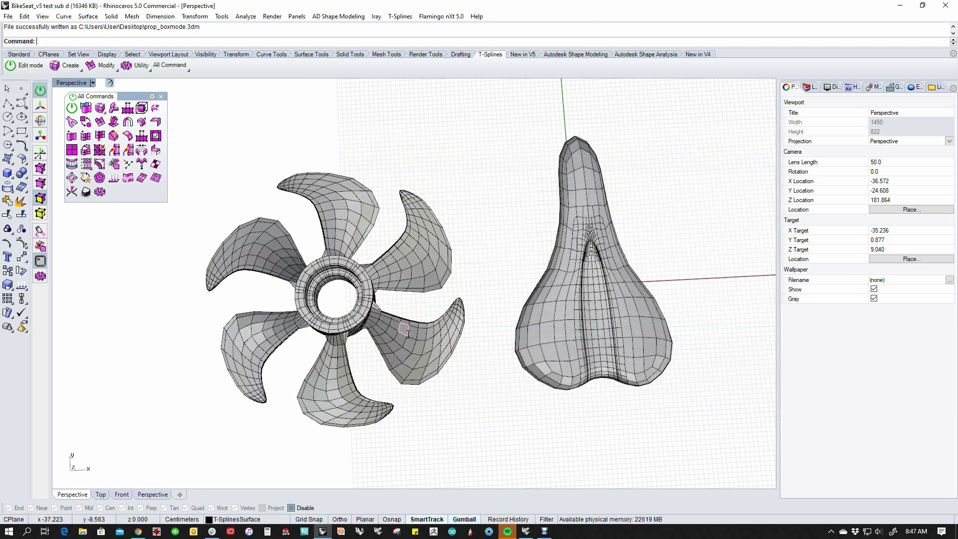
Switch to the Rhino WIP window with the sub d test file
click(525, 531)
click(23, 24)
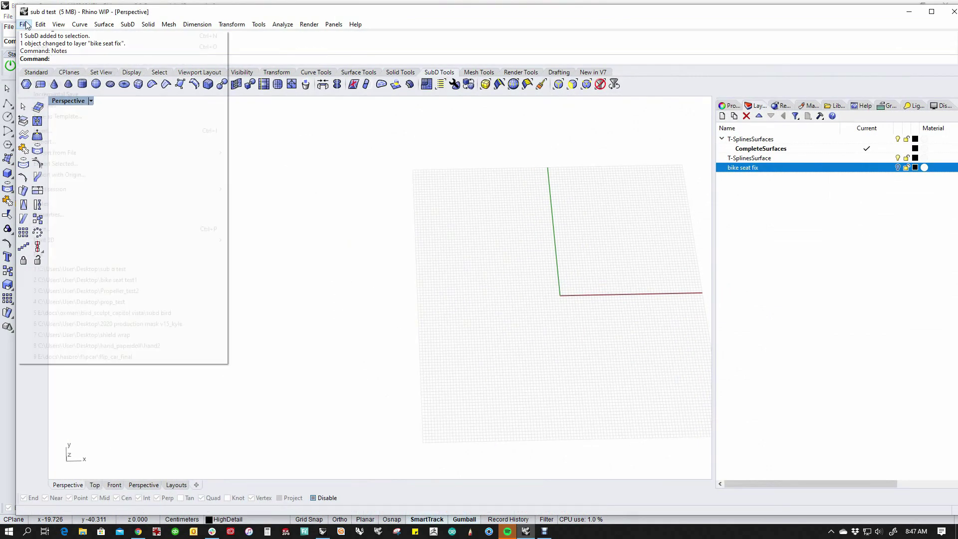
click(36, 48)
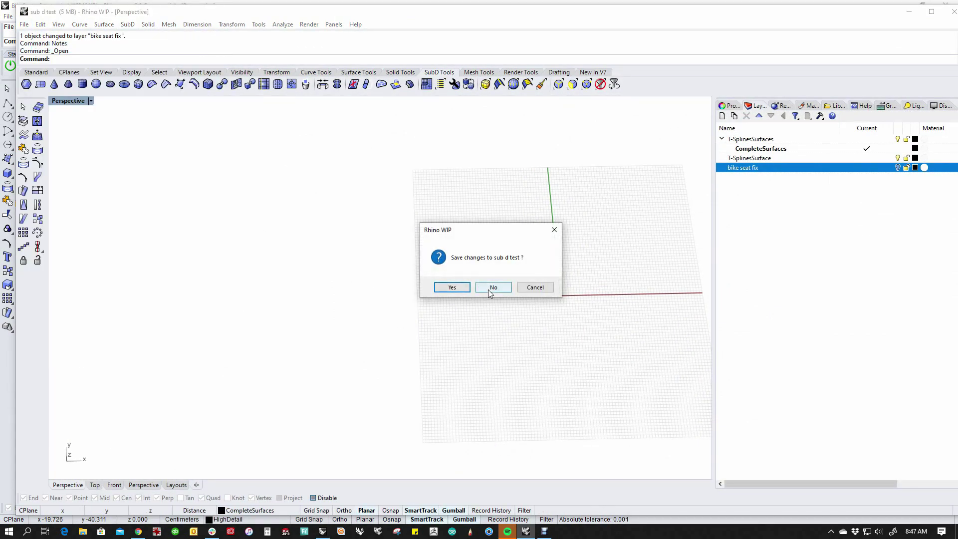
click(492, 290)
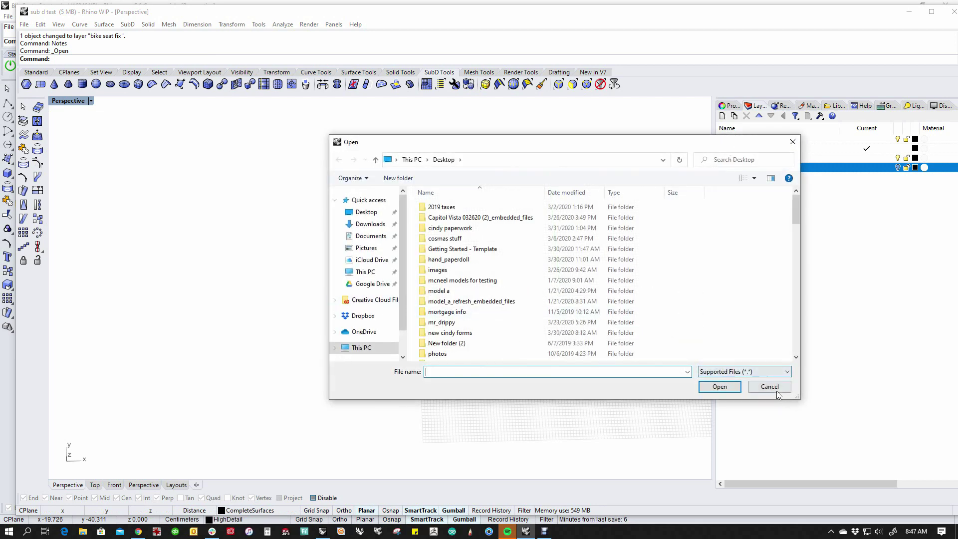
click(770, 387)
Import the prop_boxmode file from the Desktop into the sub d test model
click(25, 25)
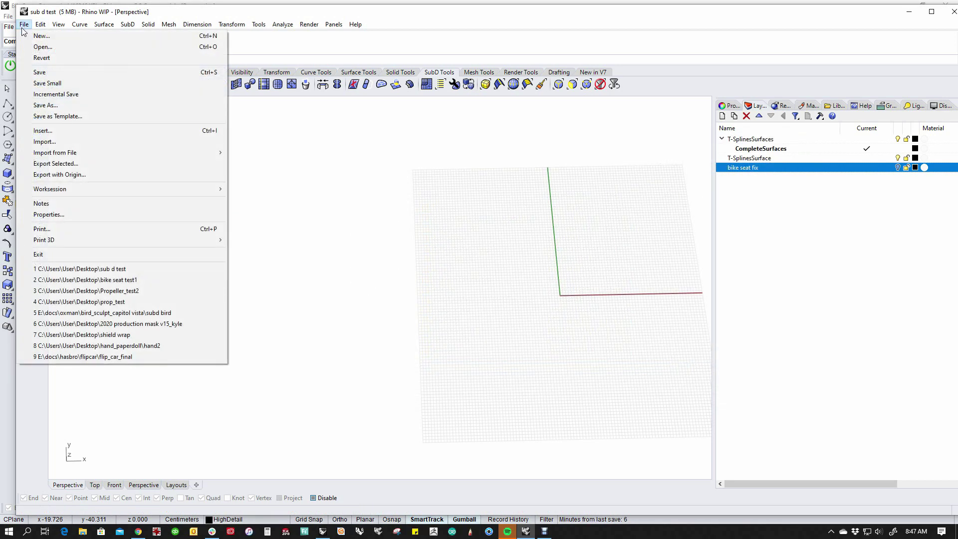
click(55, 139)
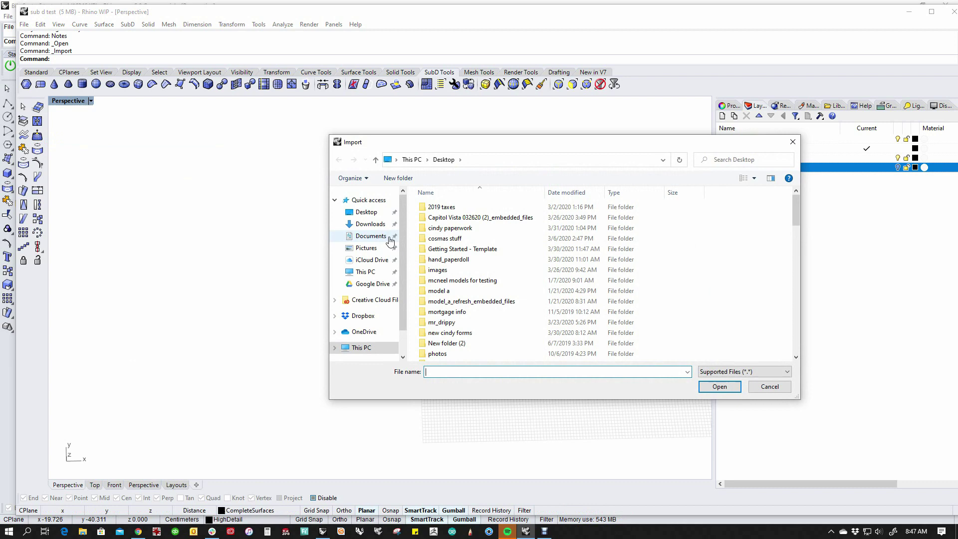
click(517, 285)
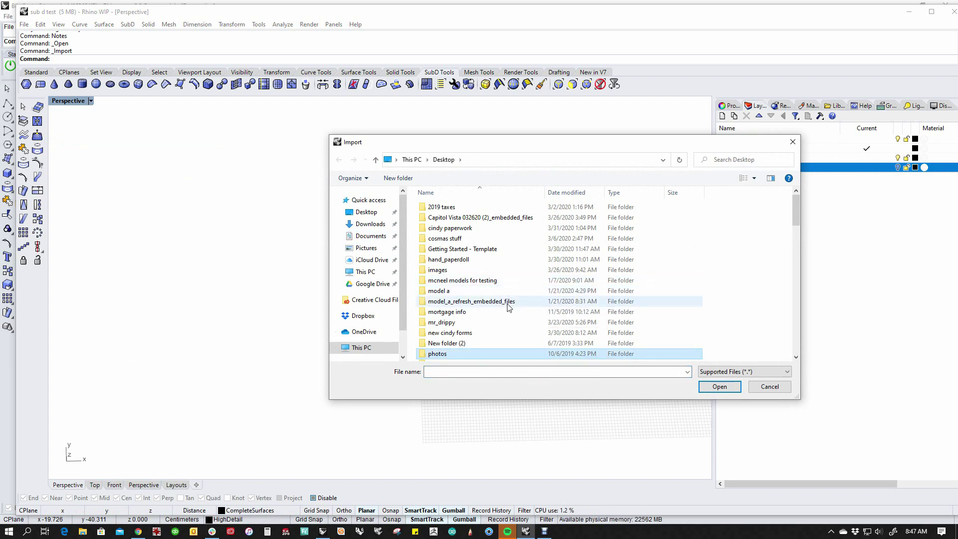
scroll(505, 301, down, 5)
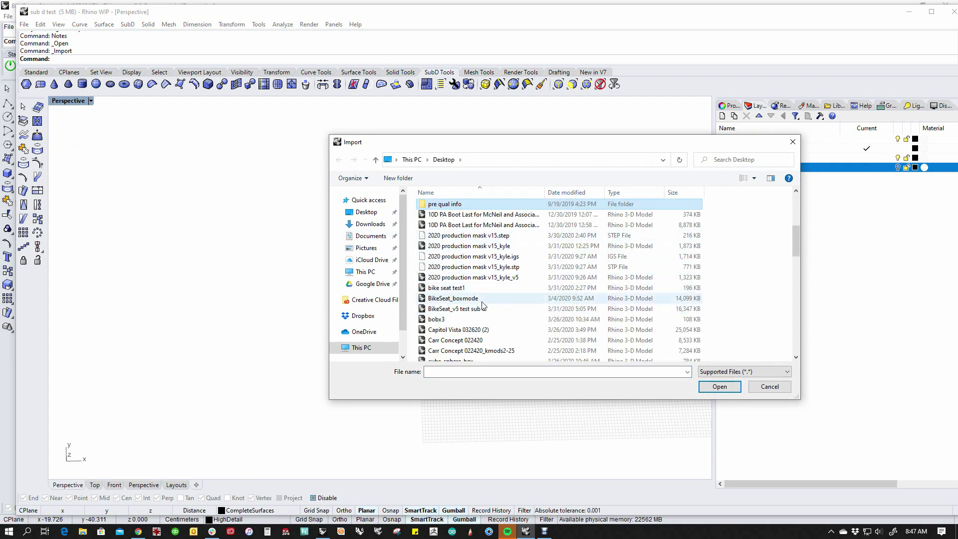
scroll(485, 302, down, 4)
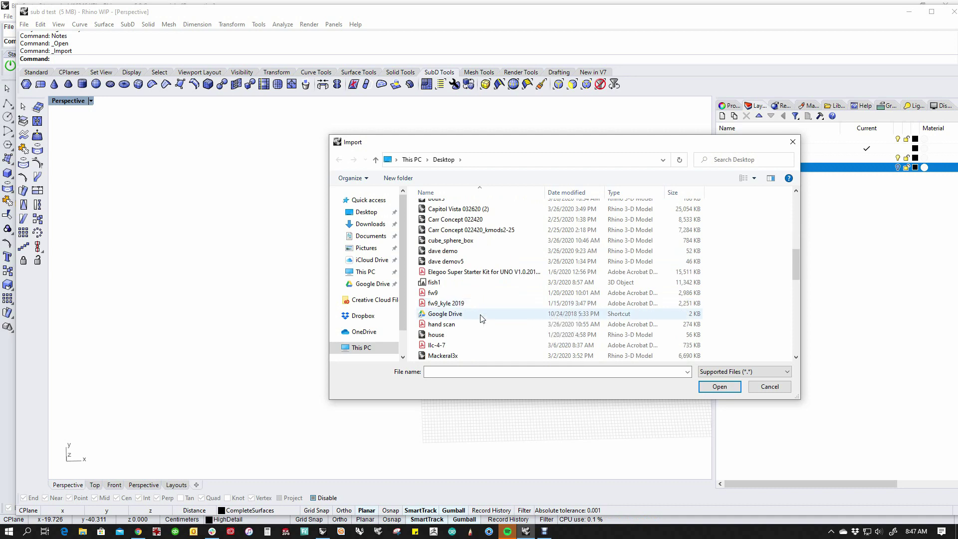
scroll(481, 314, down, 4)
double_click(449, 313)
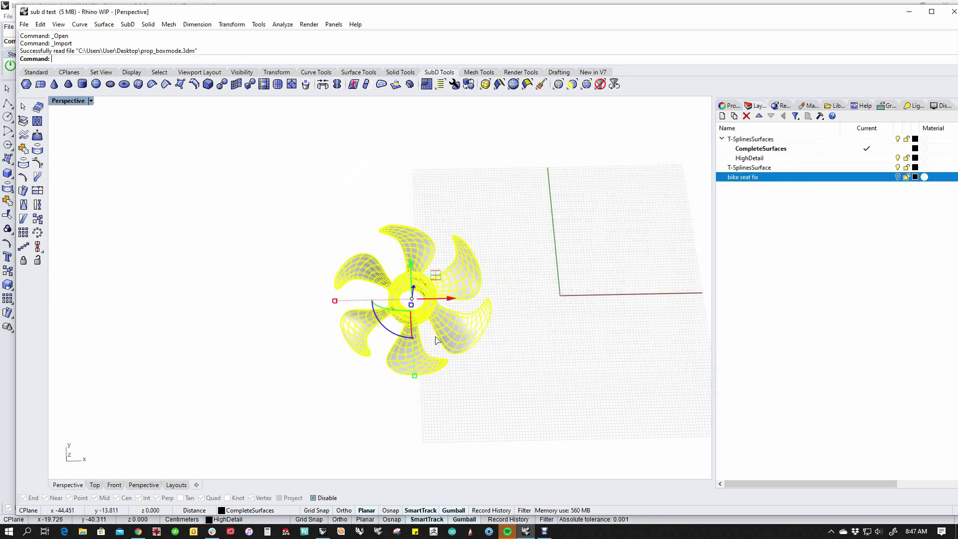
Examine the imported propeller from several angles and check its object type by selecting it, then clear the selection
click(517, 348)
mouse_move(517, 348)
right_down()
mouse_move(408, 305)
mouse_move(477, 319)
right_up()
scroll(465, 335, up, 5)
click(476, 319)
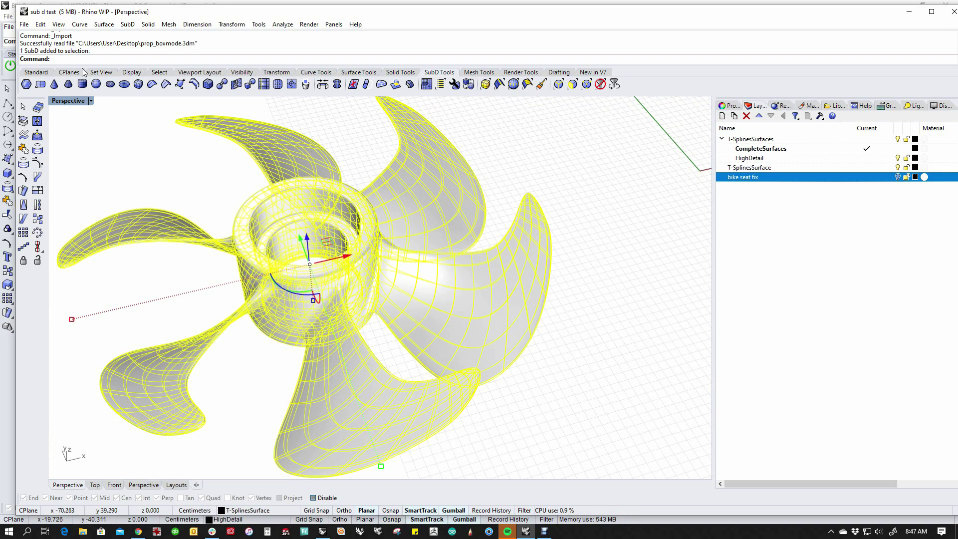
key(Escape)
right_drag(347, 209, 347, 369)
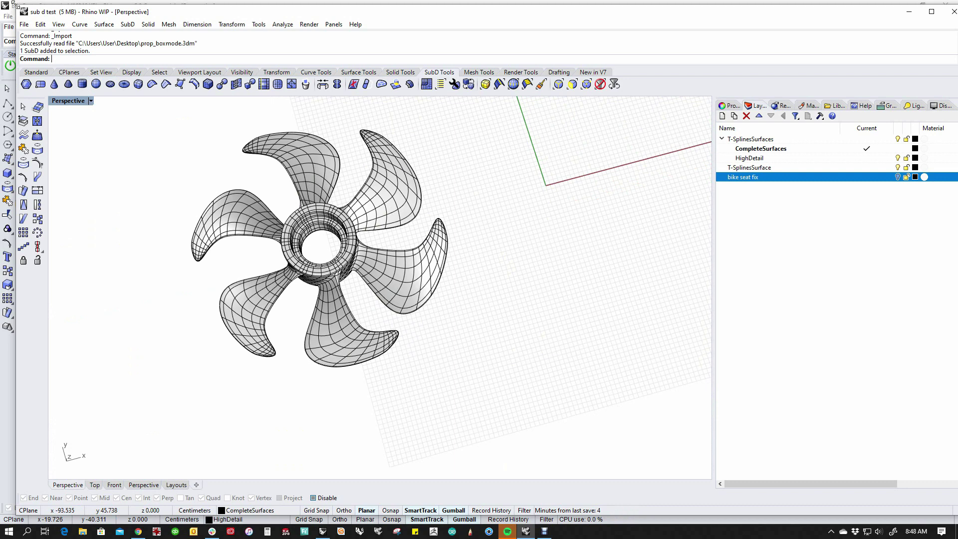
Return to the BikeSeat_v5 test sub d model in Rhinoceros 5 and switch the T-Splines objects back to smooth mode
drag(69, 12, 70, 19)
key(alt+Tab)
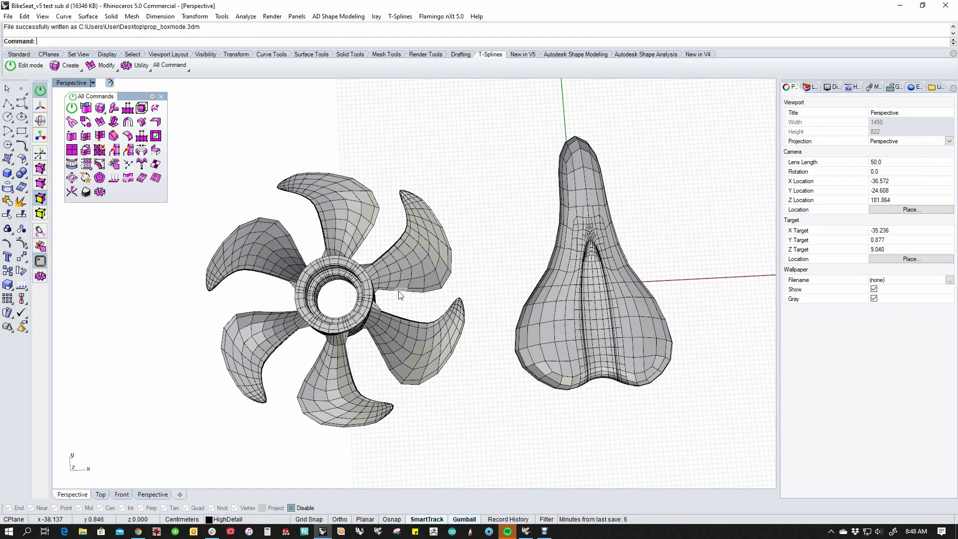
key(Tab)
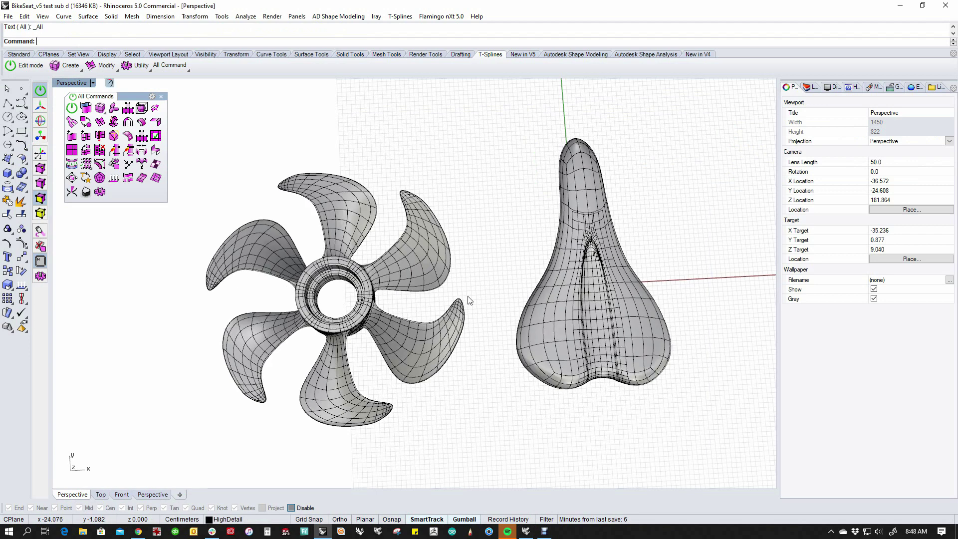
click(419, 336)
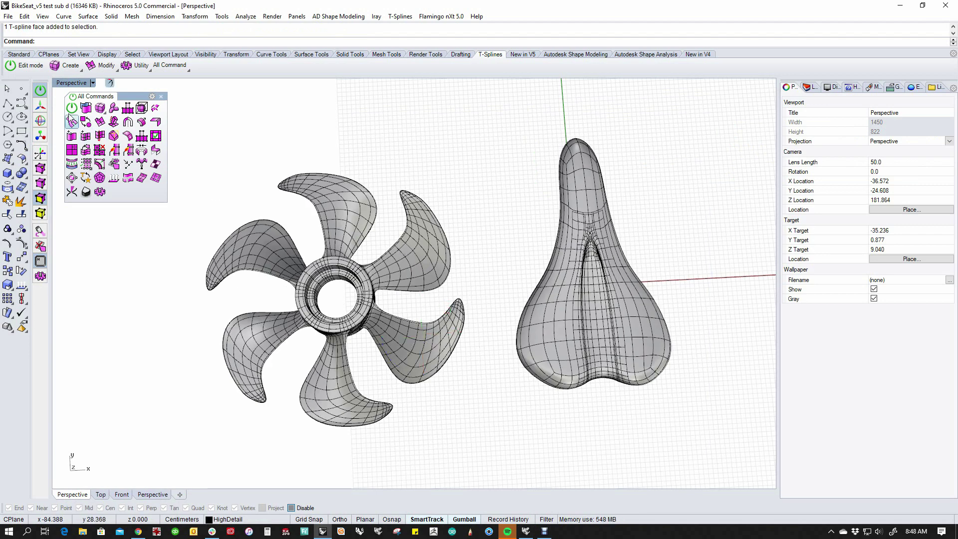
Export the smooth-mode propeller to the Desktop as a Rhino 5 3D model named prop_smoothmode
click(8, 16)
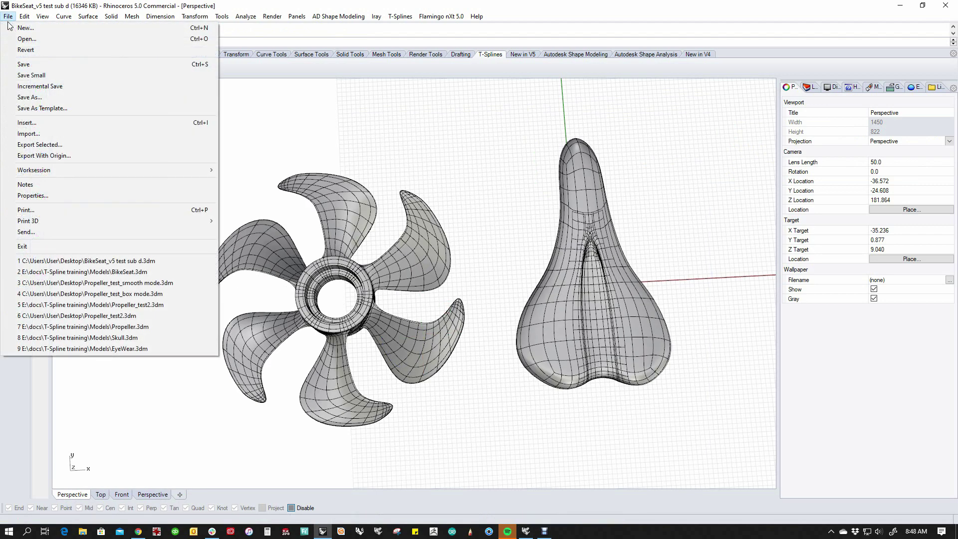
click(31, 145)
click(327, 269)
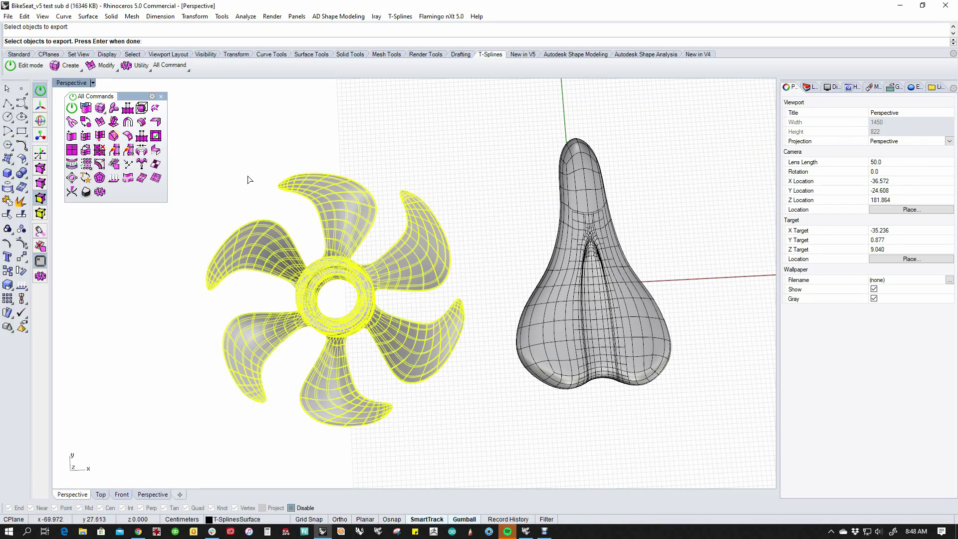
key(Return)
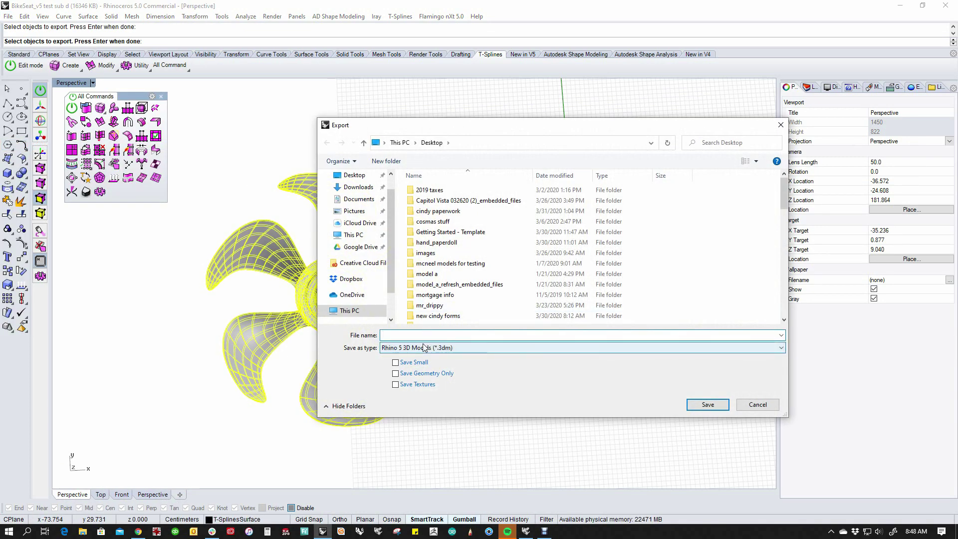
text(prop)
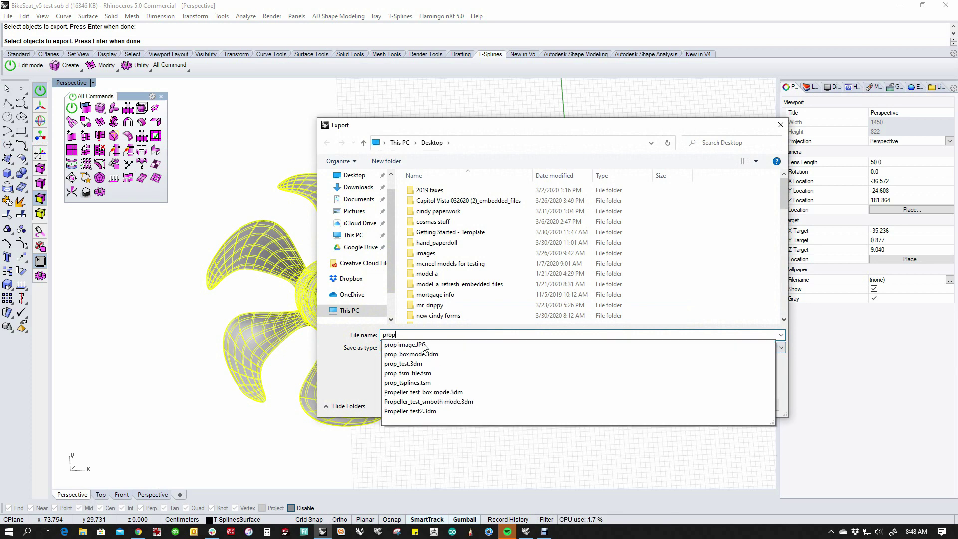
text(_smoothmo)
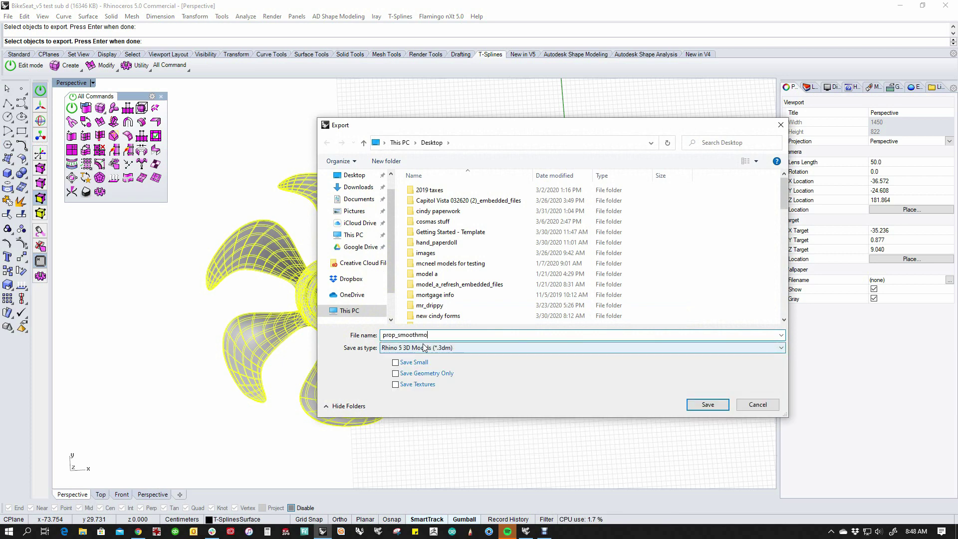
text(de)
key(Return)
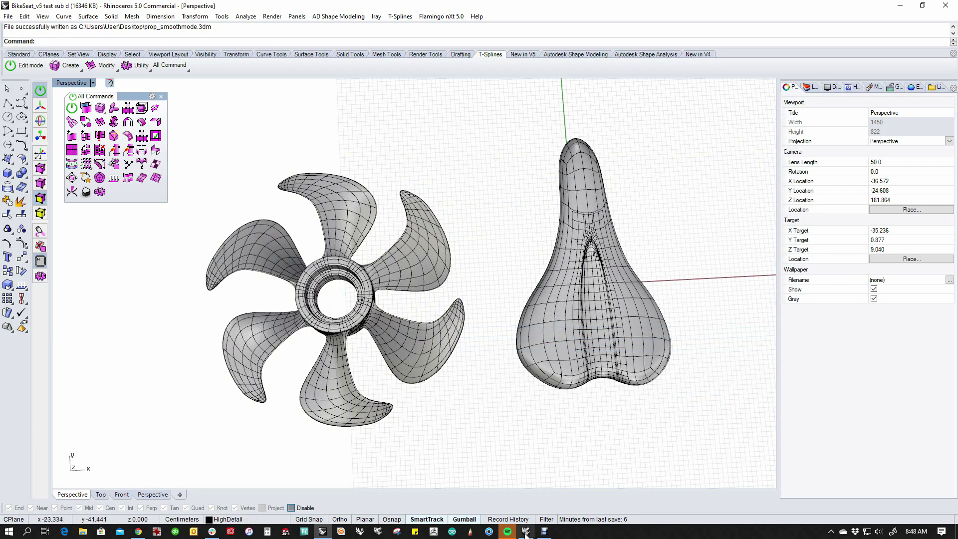
Switch to the Rhino WIP window and import the prop_smoothmode file from the Desktop into the sub d test model
click(527, 531)
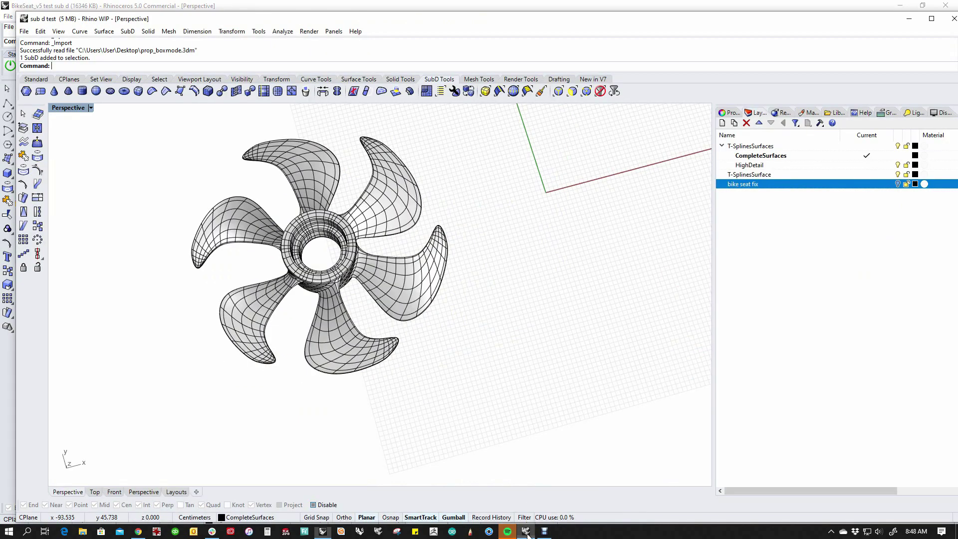
click(25, 32)
mouse_move(45, 162)
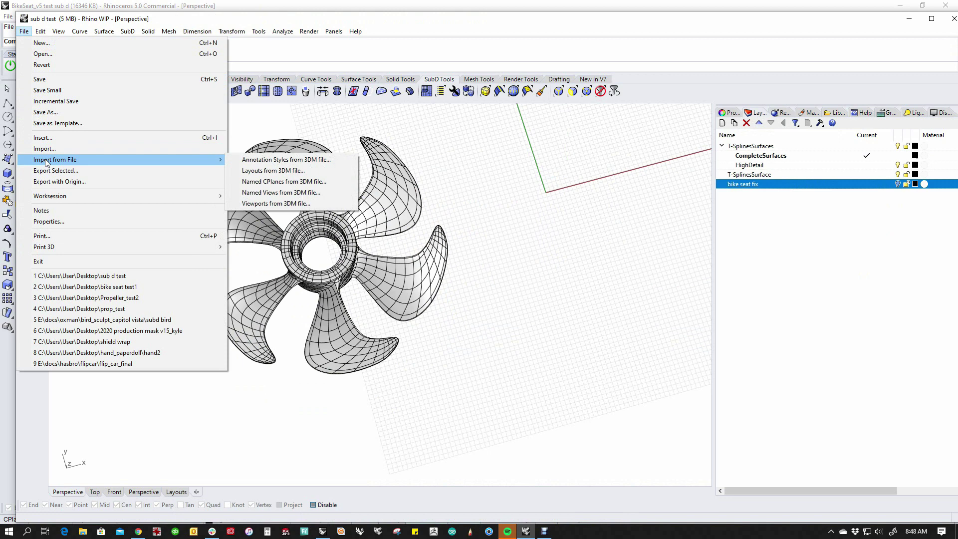
click(44, 148)
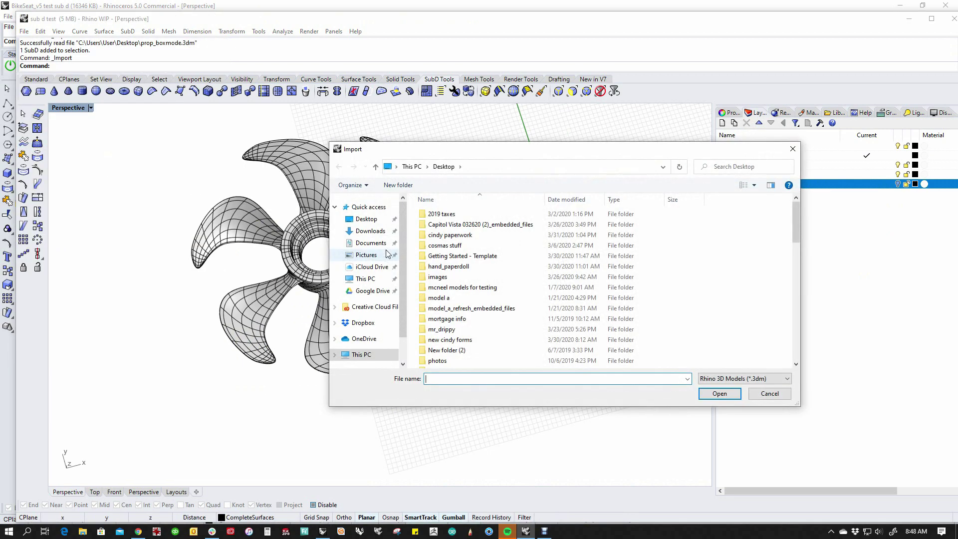
scroll(469, 307, down, 6)
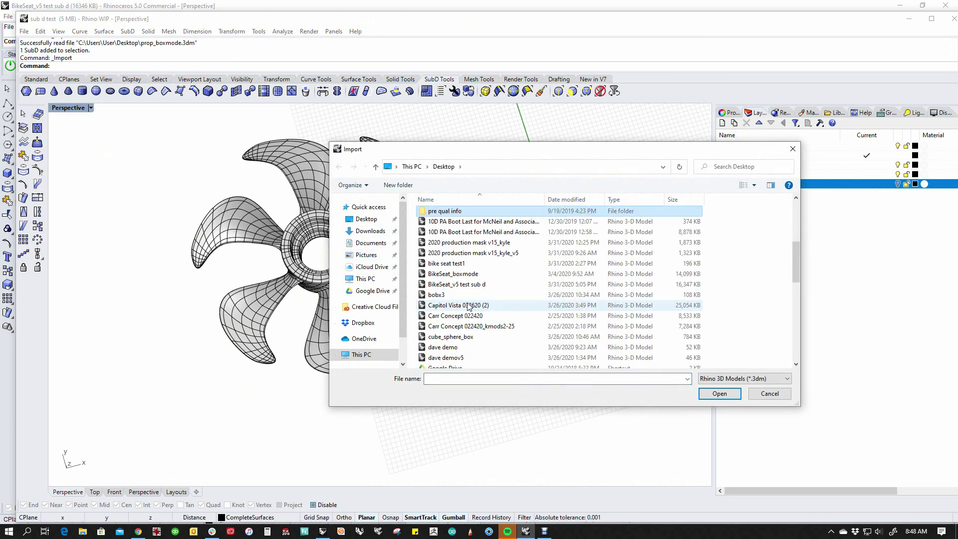
key(p)
key(r)
key(o)
key(p)
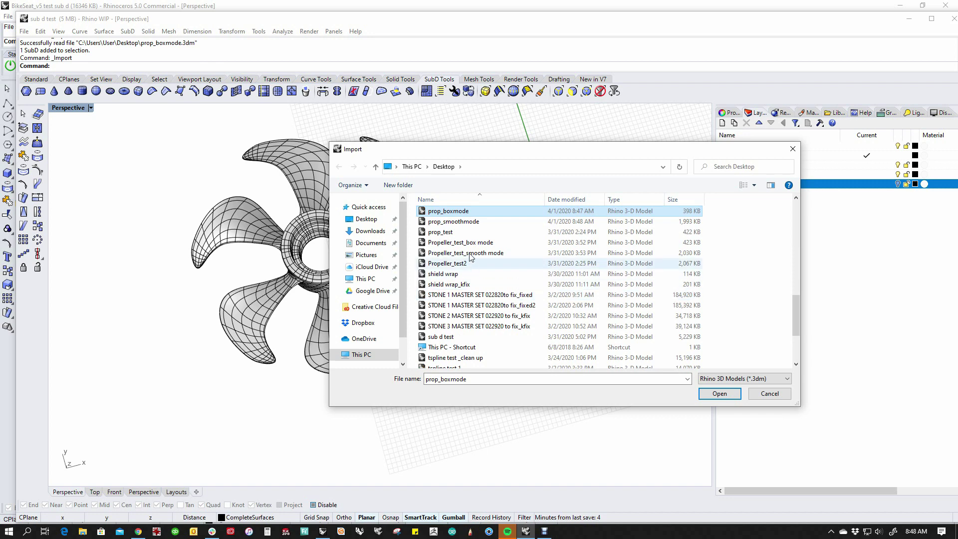
click(453, 221)
click(720, 394)
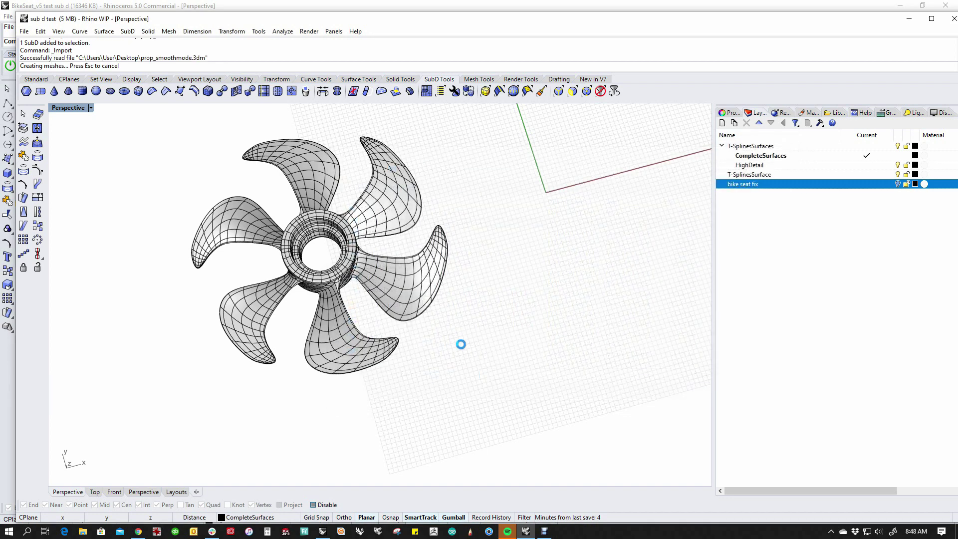
Move the imported smooth-mode propeller clear of the box-mode one, deselect it and compare the two side by side
alt+drag(368, 244, 611, 181)
click(552, 354)
right_drag(553, 353, 418, 298)
scroll(417, 299, up, 4)
scroll(418, 299, down, 2)
shift+right_drag(408, 242, 444, 247)
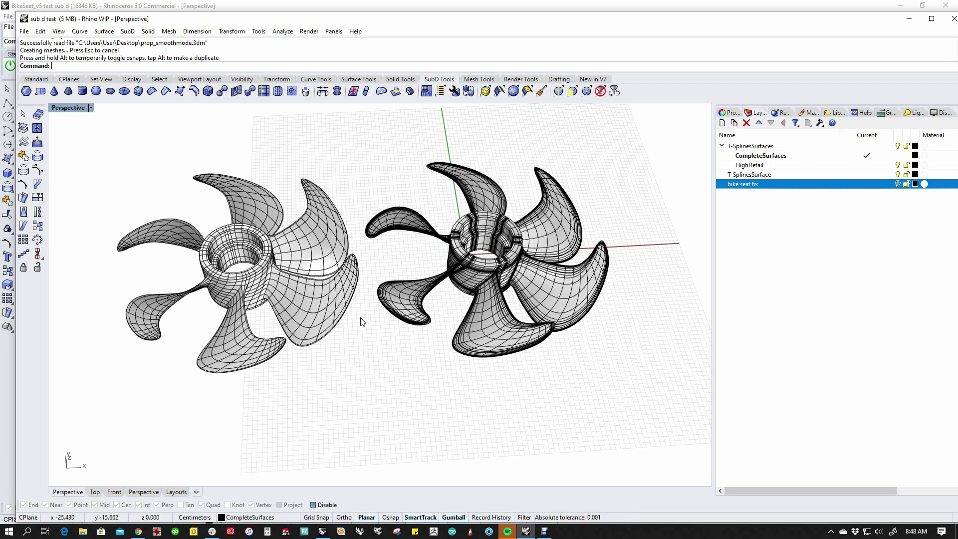
right_drag(387, 330, 346, 338)
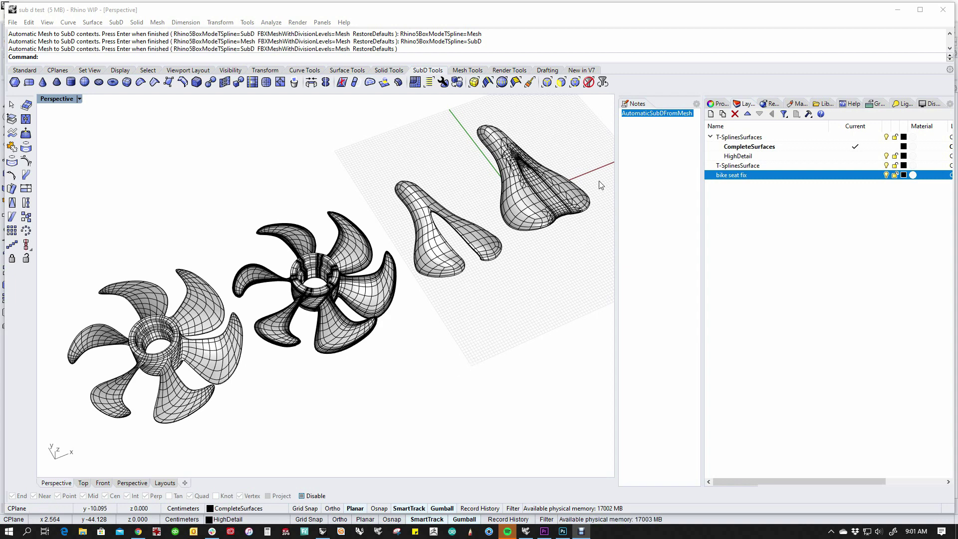
Run the AutomaticSubDFromMesh command from the notes and set Rhino5BoxModeTSpline to Mesh
right_click(647, 115)
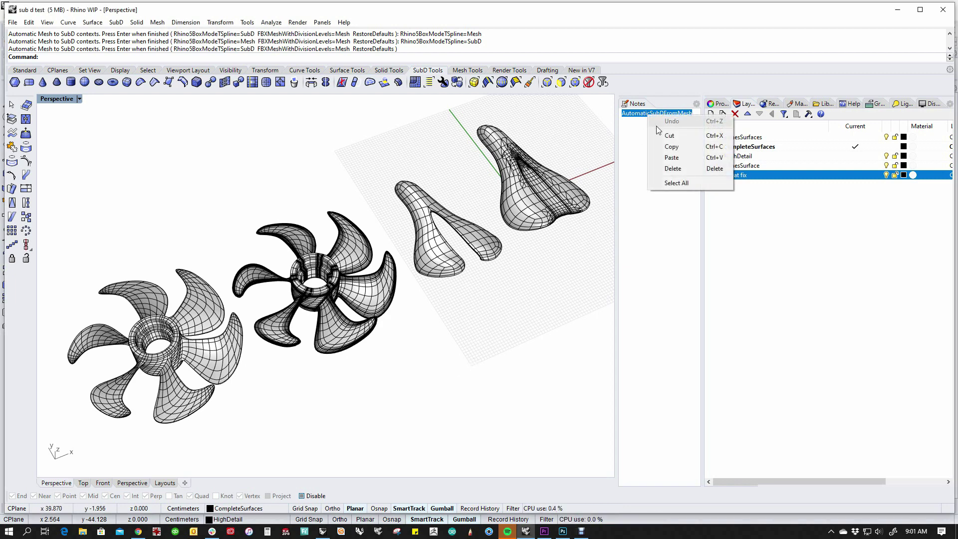
click(672, 146)
right_click(57, 57)
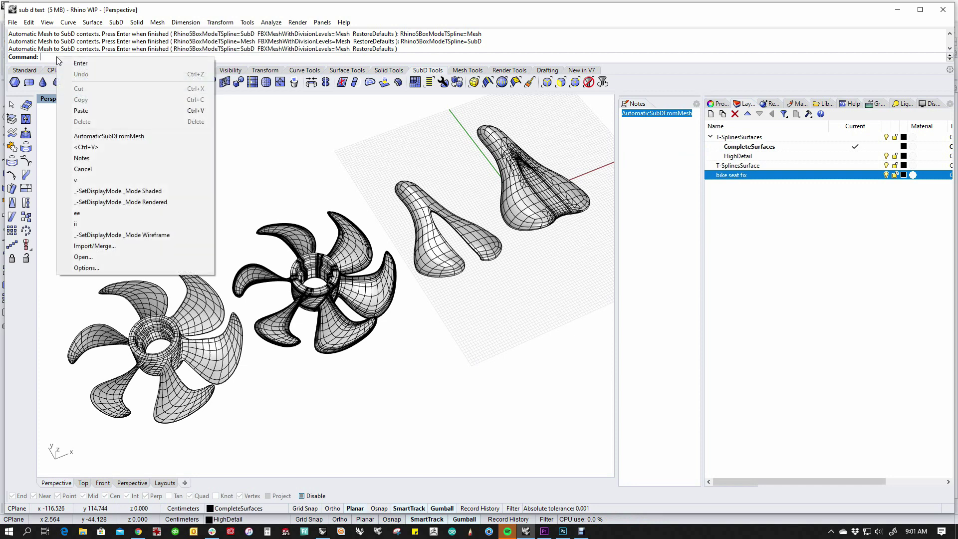
click(81, 110)
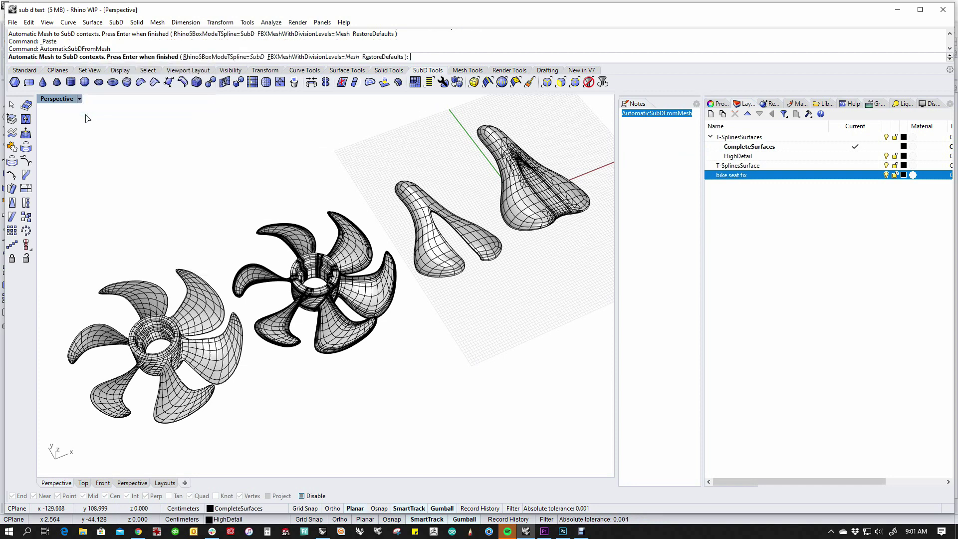
click(251, 58)
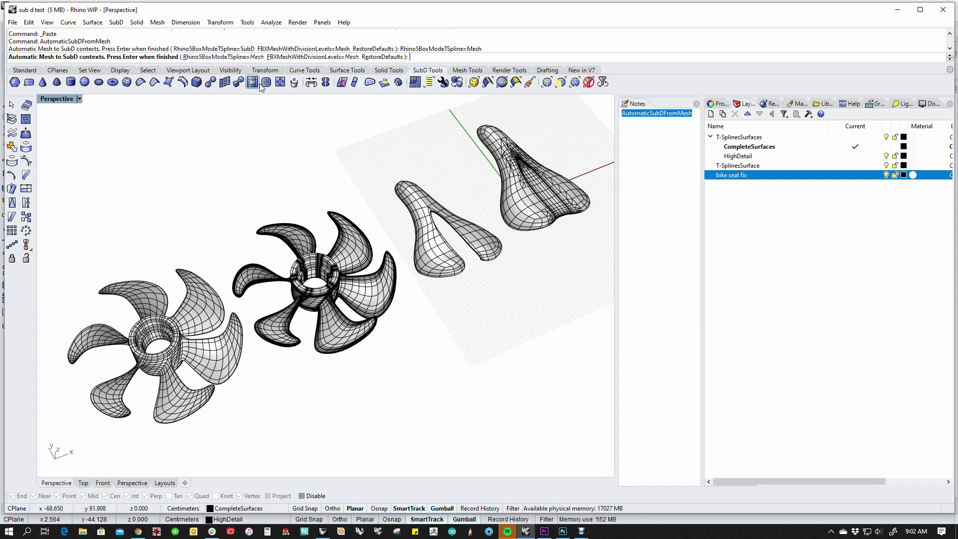
key(Return)
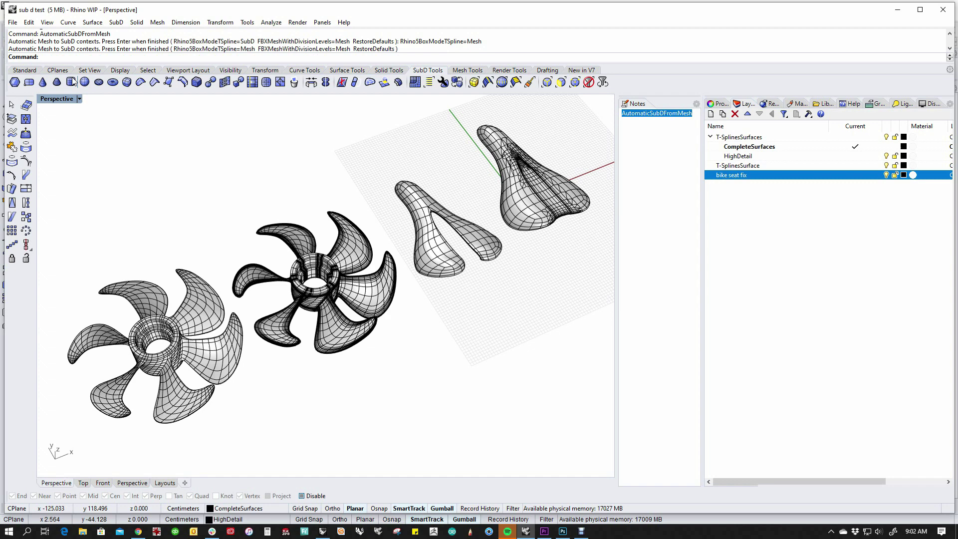
Import the prop_boxmode file from the Desktop again with the changed conversion setting
click(28, 22)
mouse_move(13, 22)
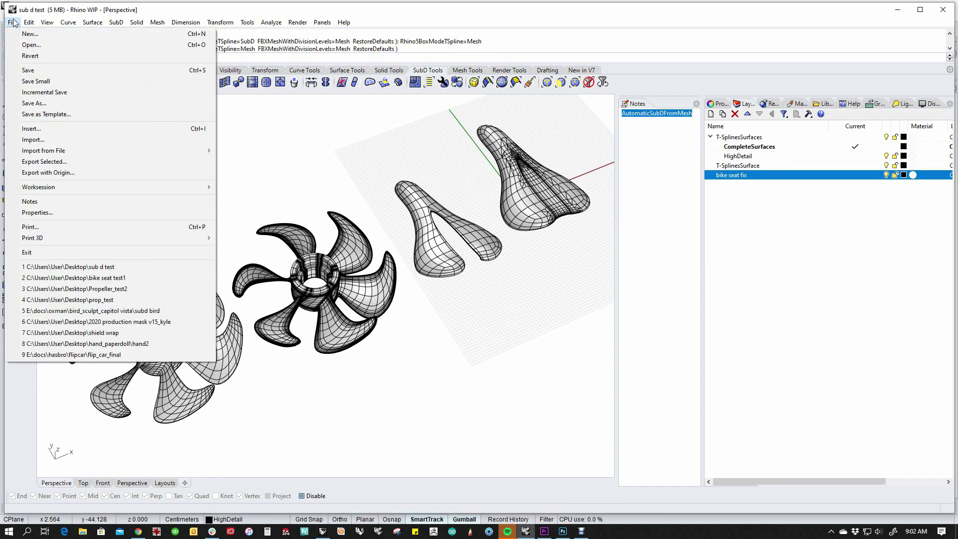
click(33, 140)
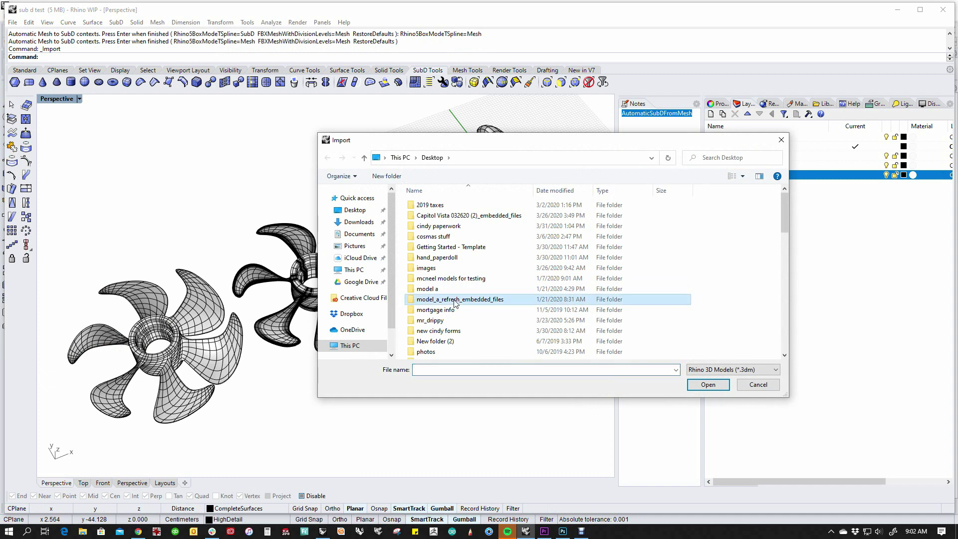
scroll(454, 303, down, 5)
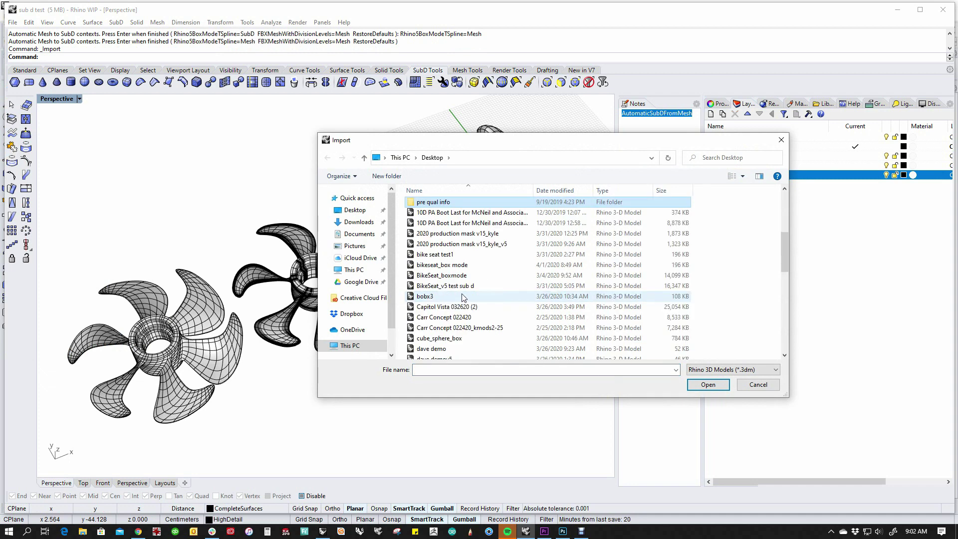
scroll(458, 281, down, 4)
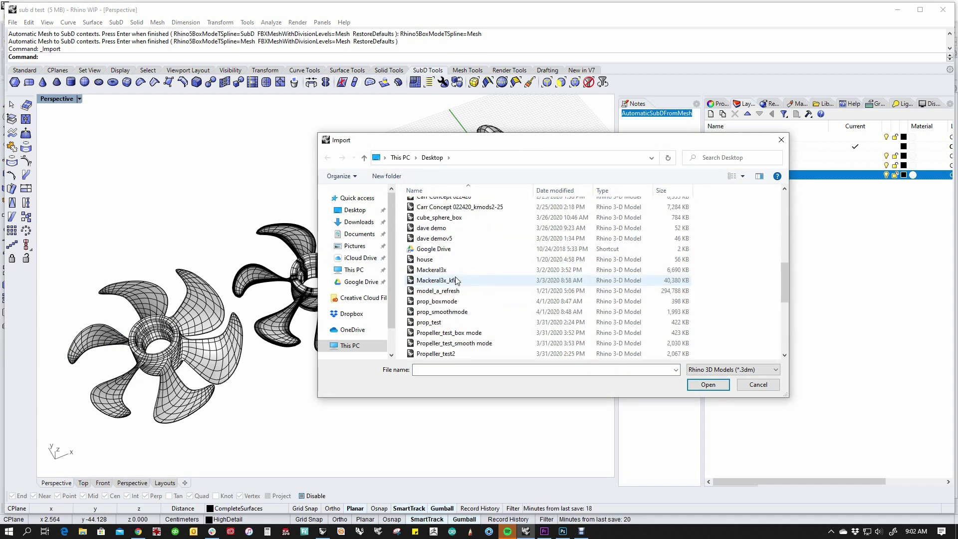
click(445, 302)
click(709, 384)
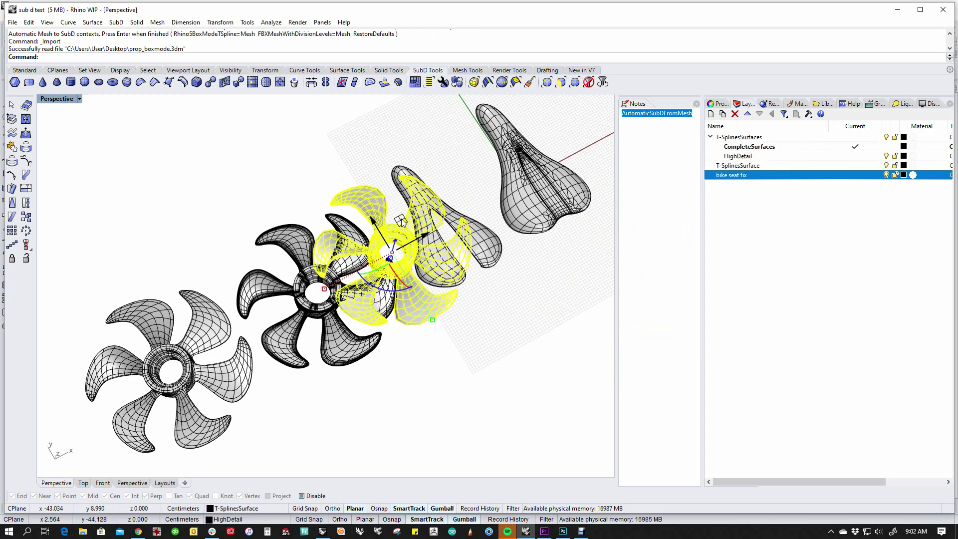
Move the newly imported propeller into the empty area beside the first box-mode propeller, deselect it and inspect its faceting up close
drag(391, 252, 176, 199)
key(Escape)
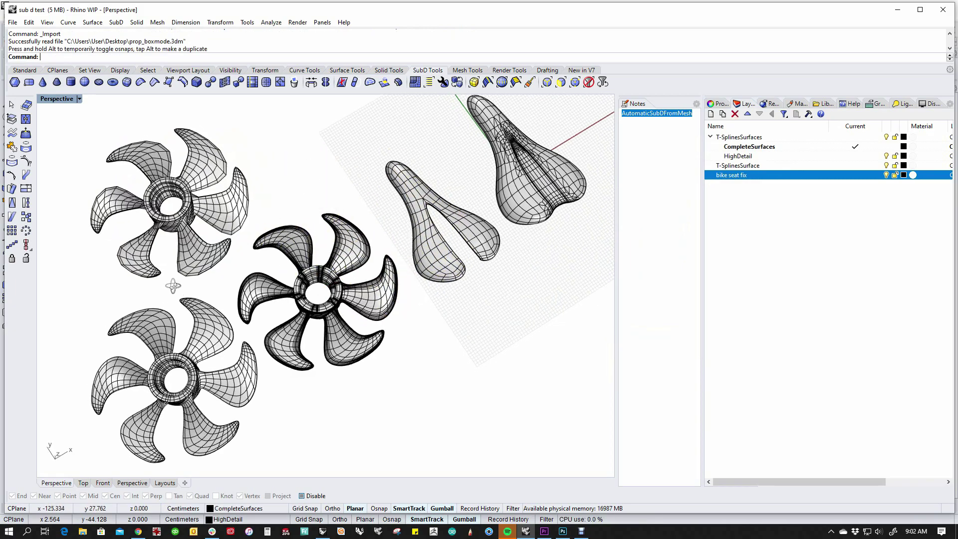
scroll(152, 322, up, 6)
right_drag(152, 322, 269, 355)
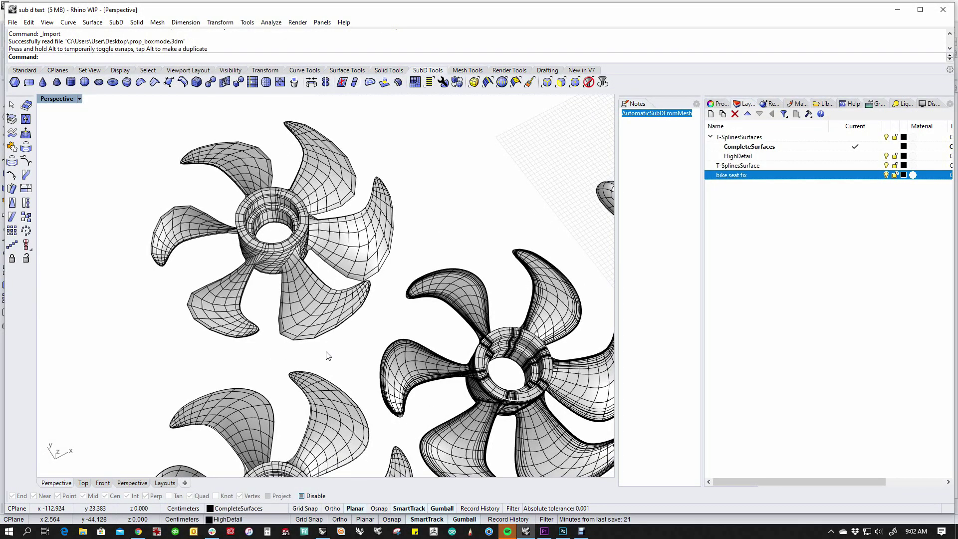
Convert the mesh propeller with ToSubD, using UseMesh=ControlPoints and DeleteInput=No
click(302, 315)
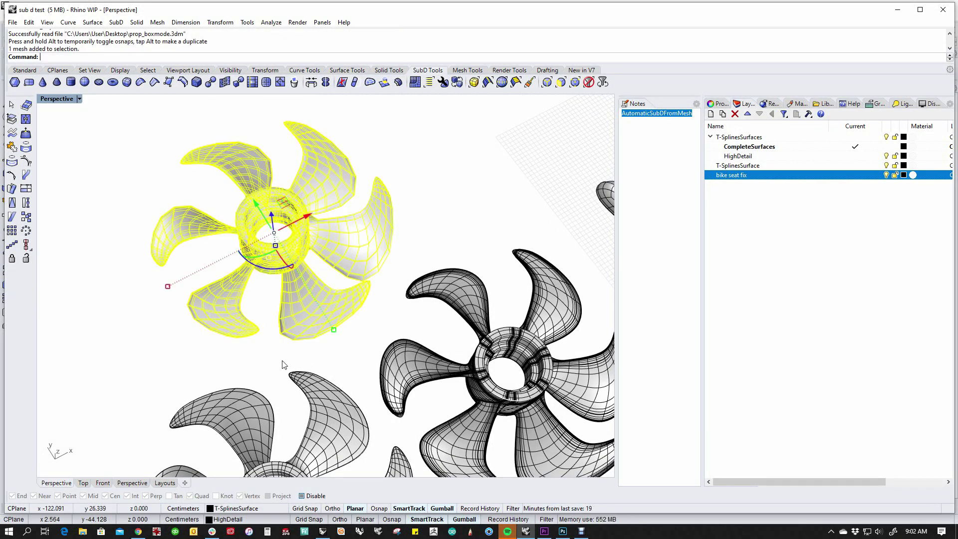
text(ToSubD)
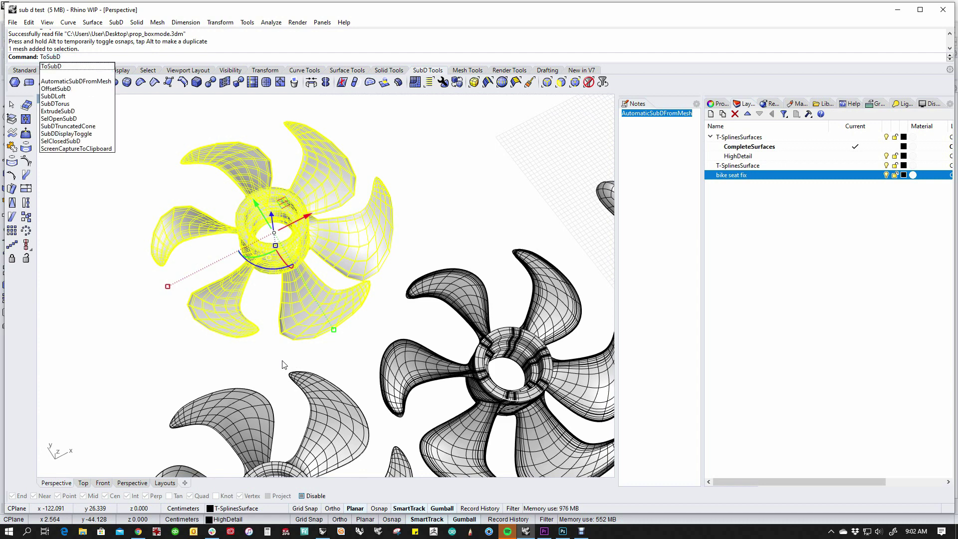
key(Return)
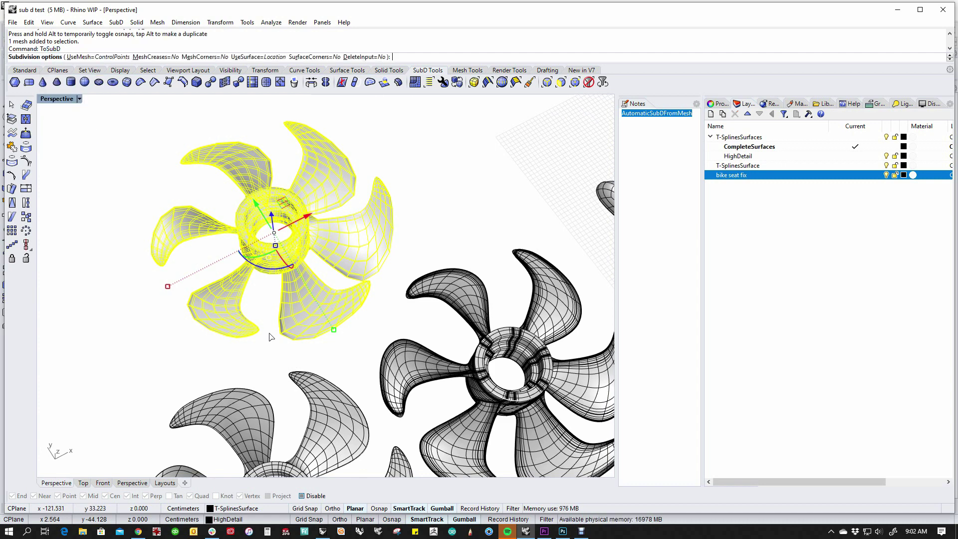
key(Return)
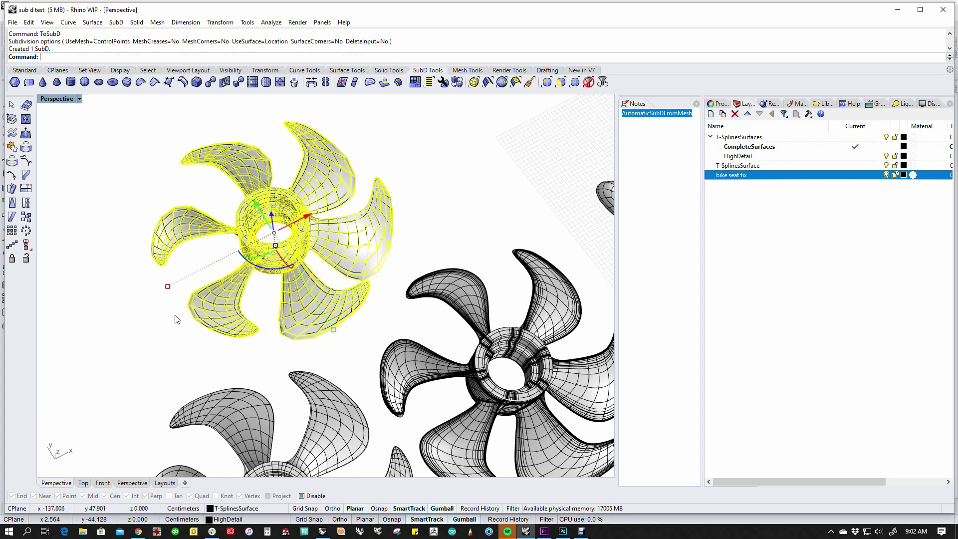
Move the original mesh propeller off the new SubD so they sit side by side, and deselect it
drag(282, 250, 484, 148)
right_drag(474, 254, 495, 336)
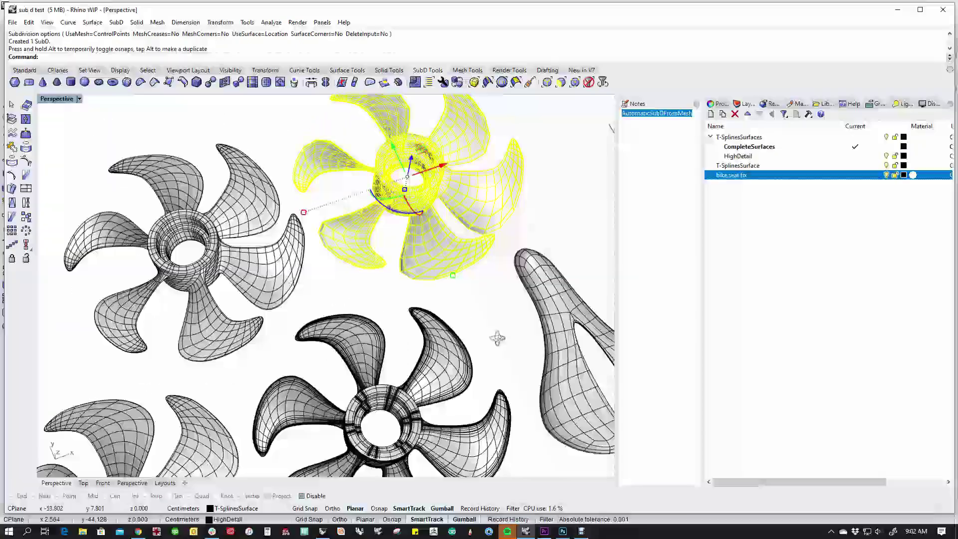
click(466, 296)
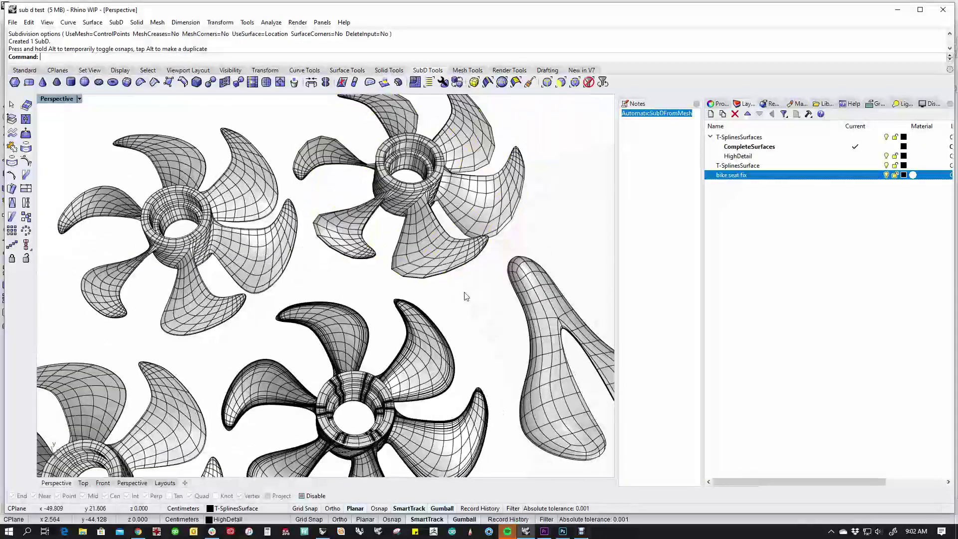
Check the object types of the converted propeller and the original mesh by selecting each, then clear the selection
click(300, 282)
click(320, 280)
click(344, 251)
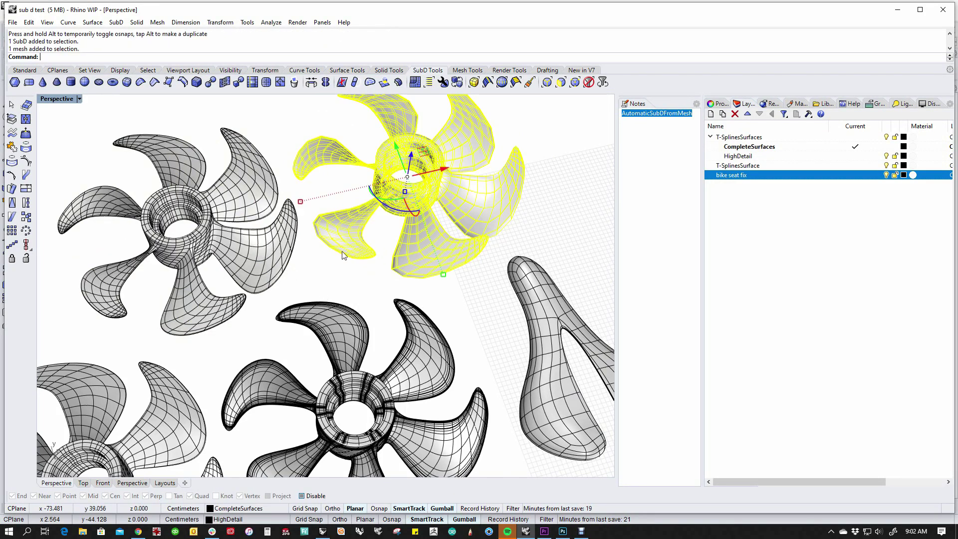
click(335, 276)
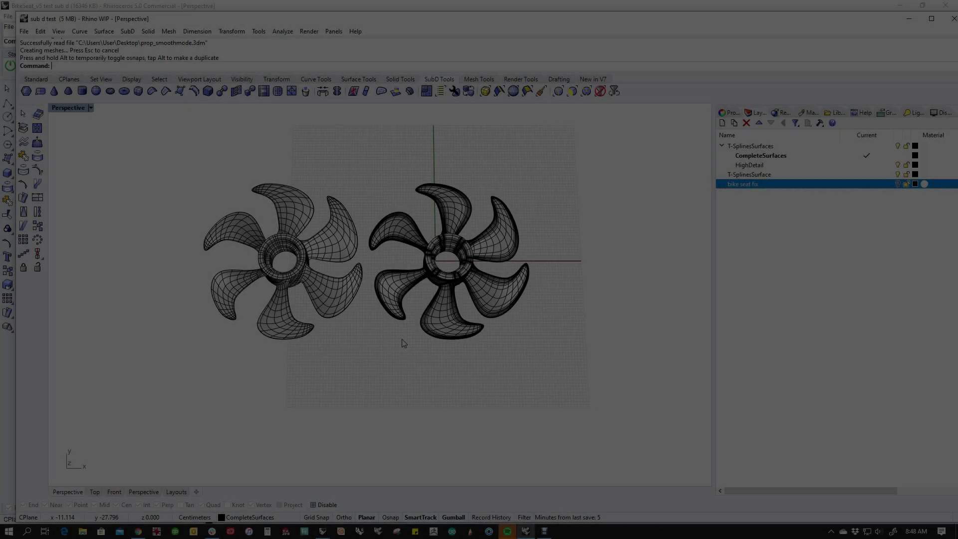
drag(414, 365, 421, 385)
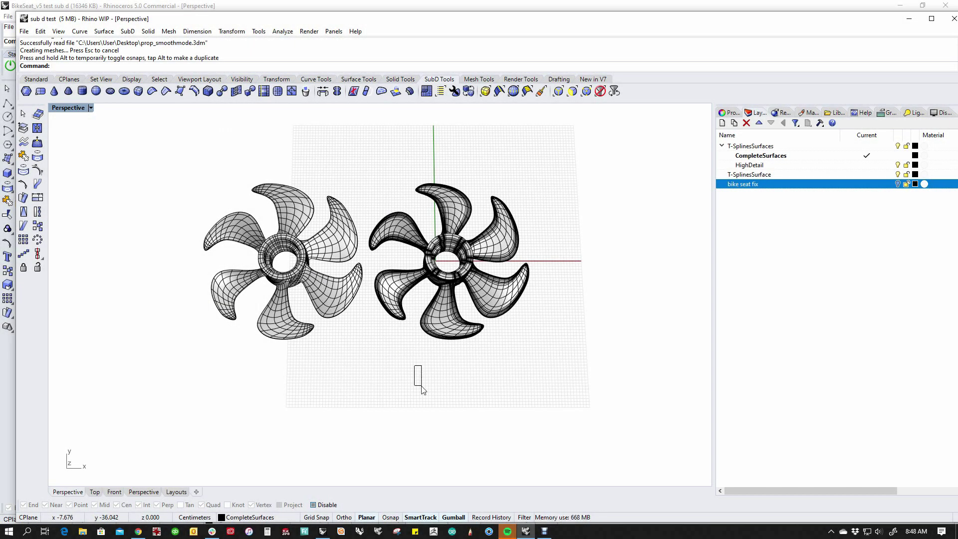
Move the SubD and polysurface propellers together along negative X to clear the grid centre, keeping them side by side
drag(152, 168, 593, 405)
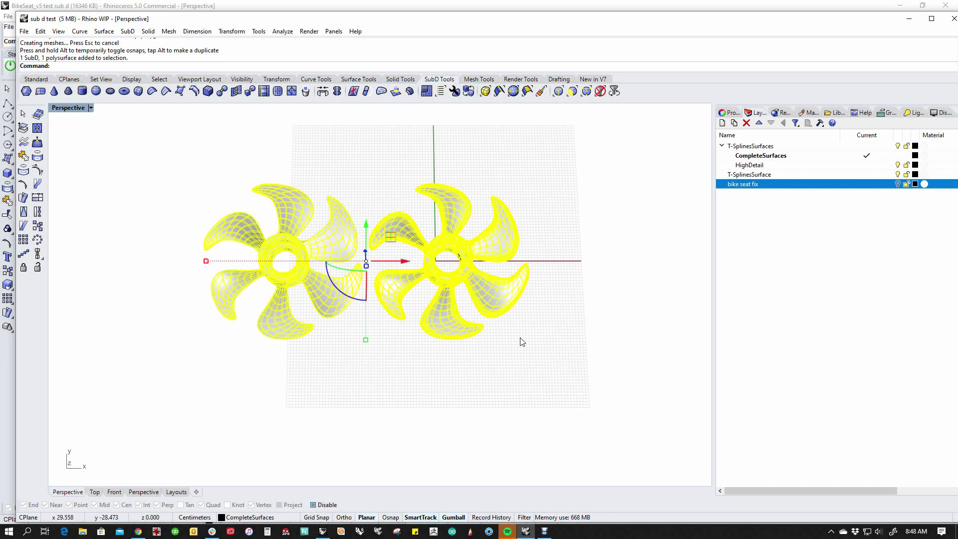
drag(394, 260, 227, 260)
shift+right_drag(375, 362, 441, 337)
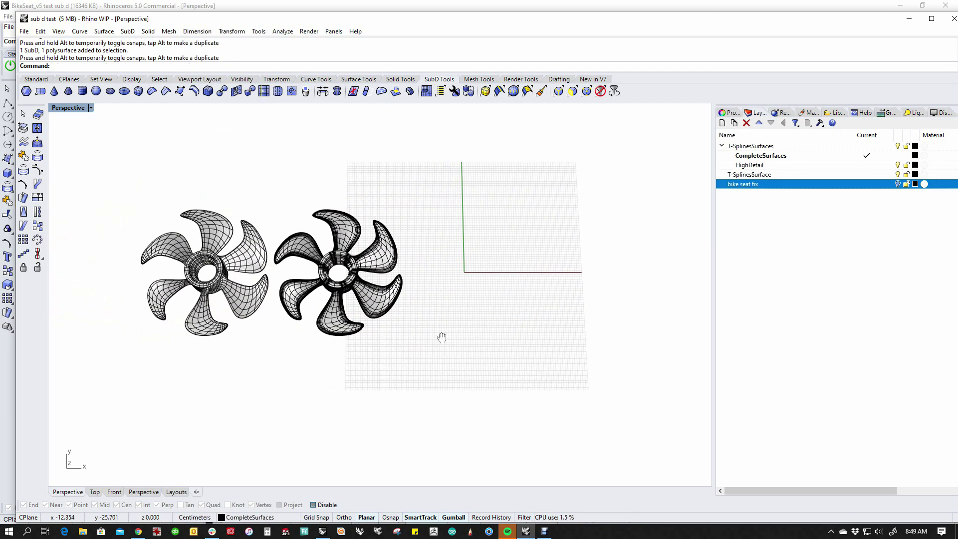
Switch to Rhino 5 and examine the bike seat's T-Splines face layout around the tip of its central channel
click(206, 7)
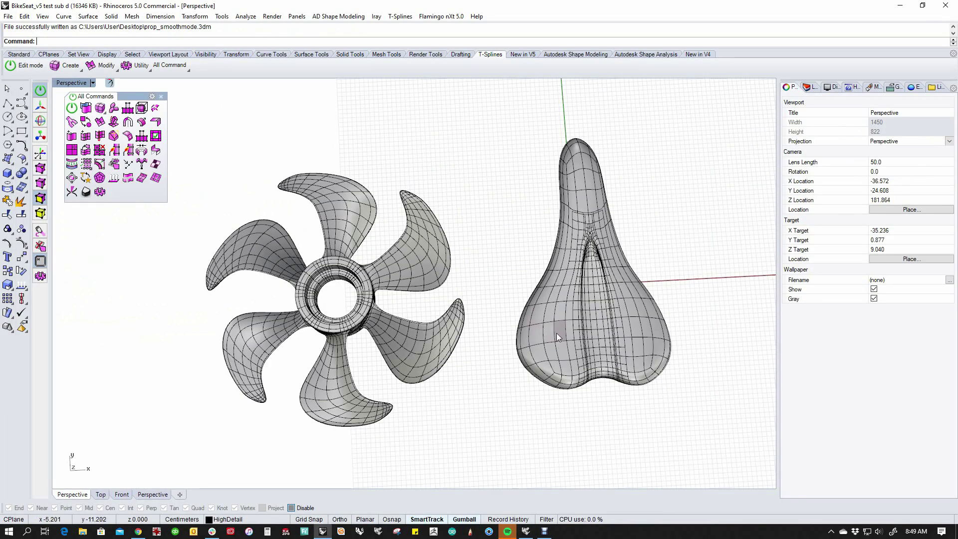
right_drag(556, 333, 454, 292)
drag(469, 100, 698, 439)
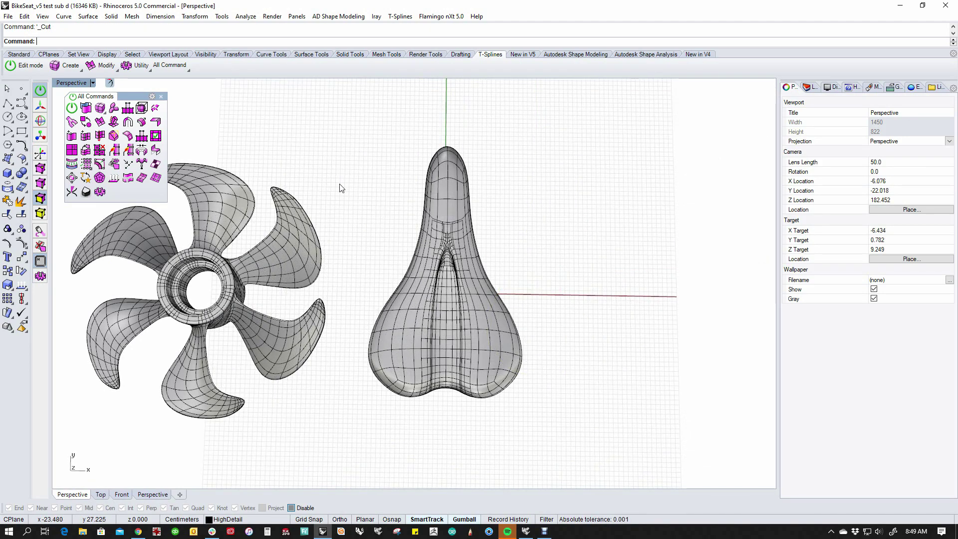
drag(351, 123, 582, 442)
scroll(448, 248, up, 5)
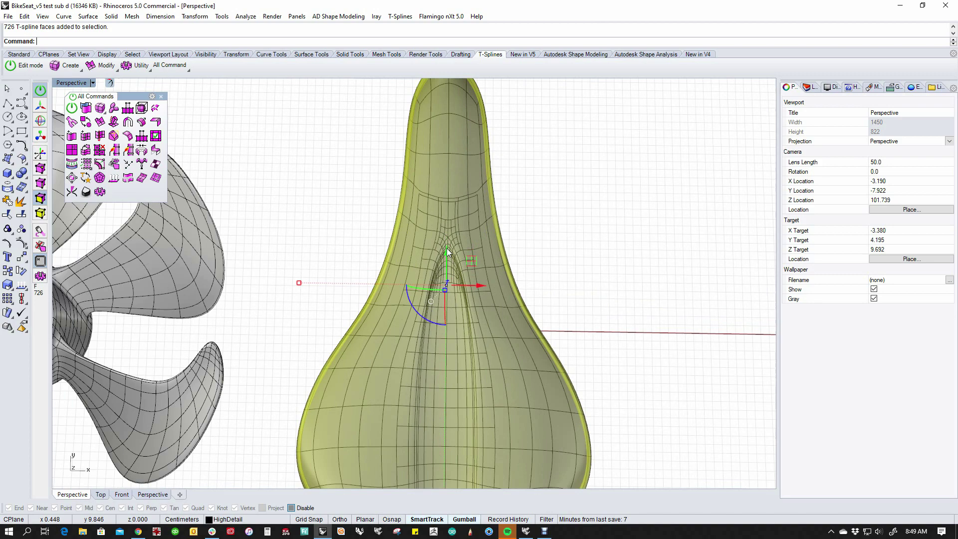
click(595, 226)
scroll(457, 223, up, 4)
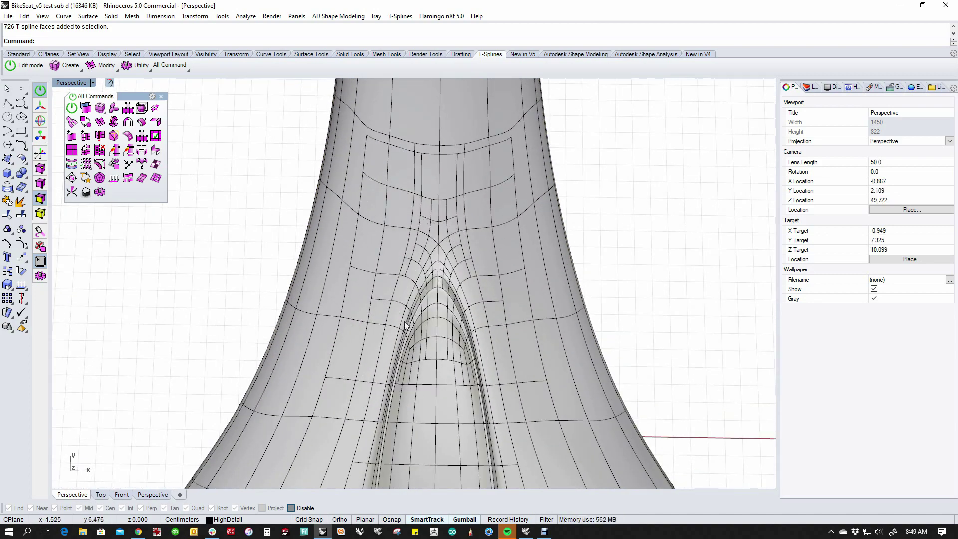
scroll(451, 321, down, 2)
scroll(451, 322, down, 5)
right_drag(468, 329, 496, 314)
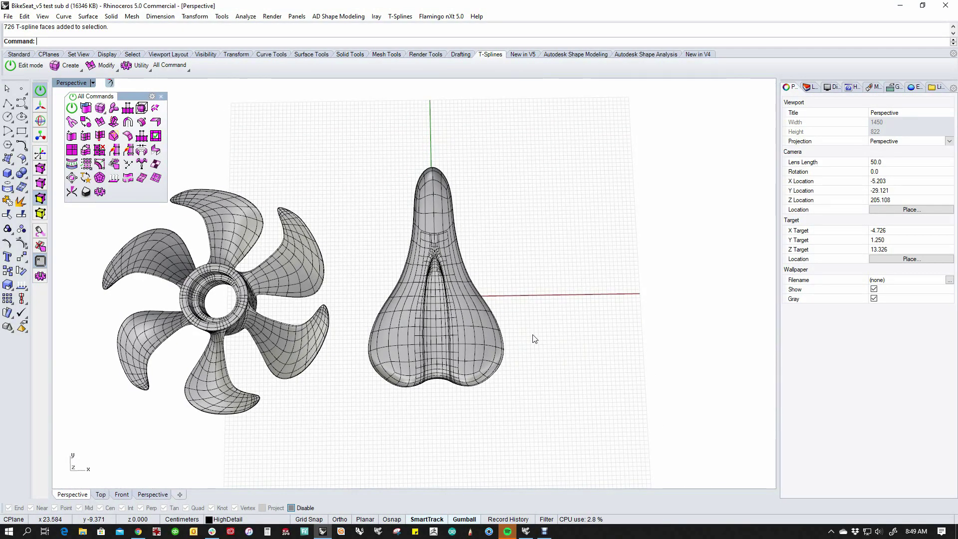
Toggle the T-Splines models to box mode and export only the bike seat to the desktop as "bikeseat_box mode"
key(Tab)
shift+right_drag(534, 339, 552, 336)
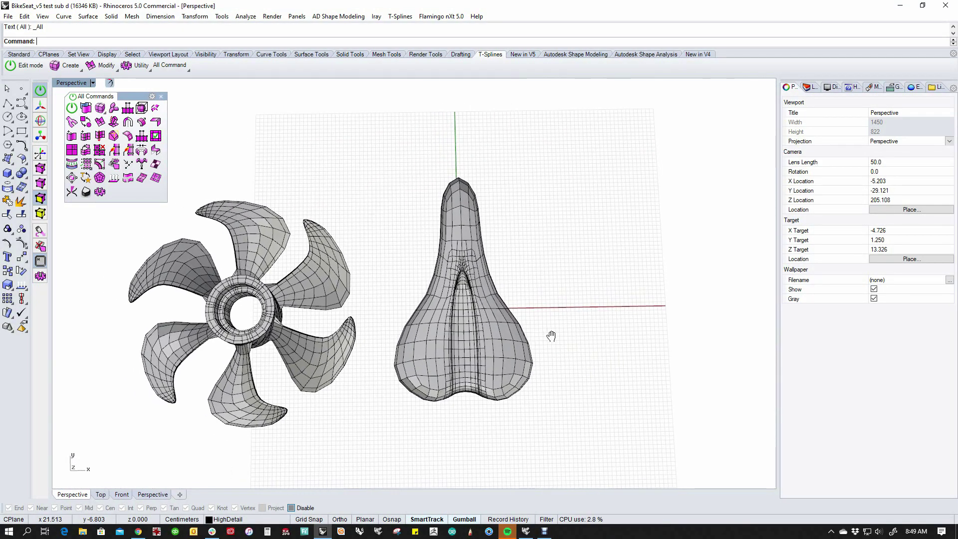
click(8, 16)
click(40, 144)
drag(355, 140, 574, 421)
right_click(590, 404)
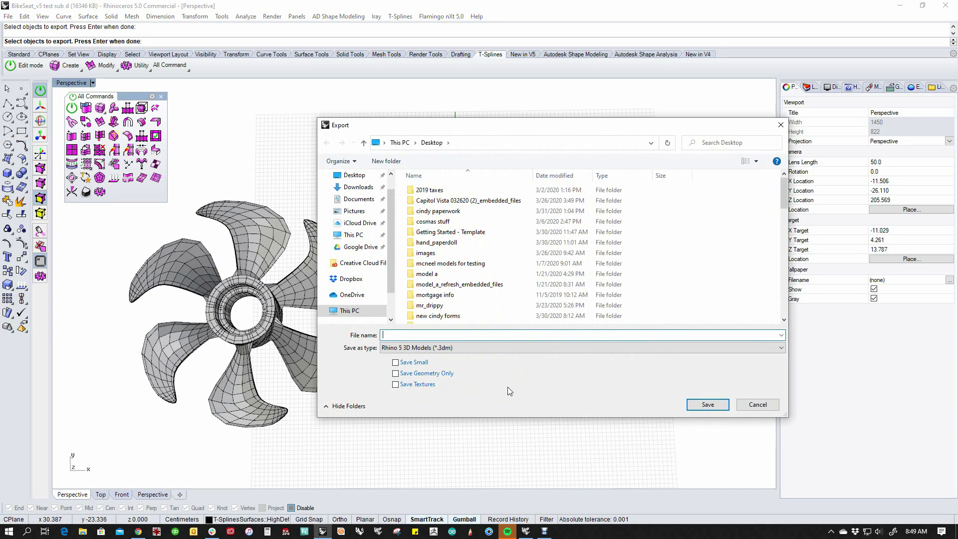
text(bike)
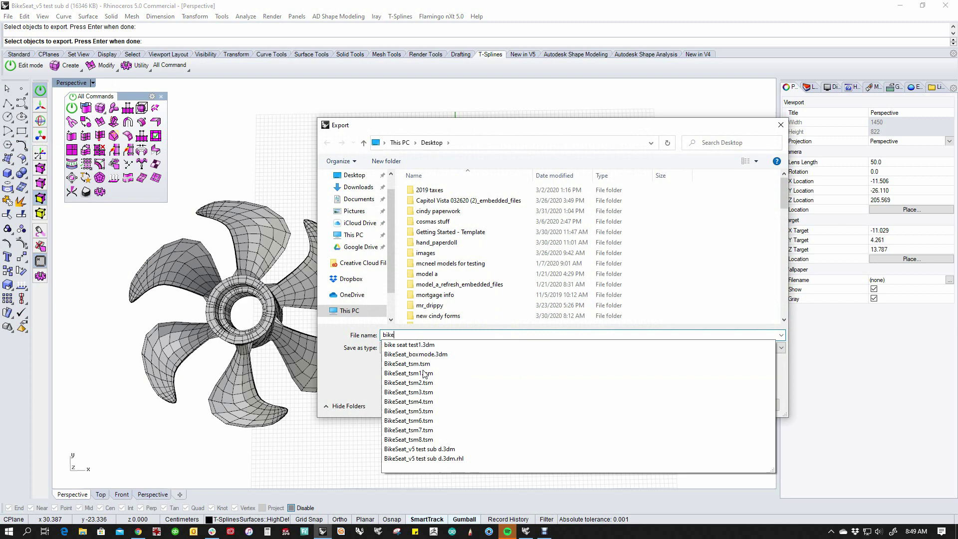
text(seat_)
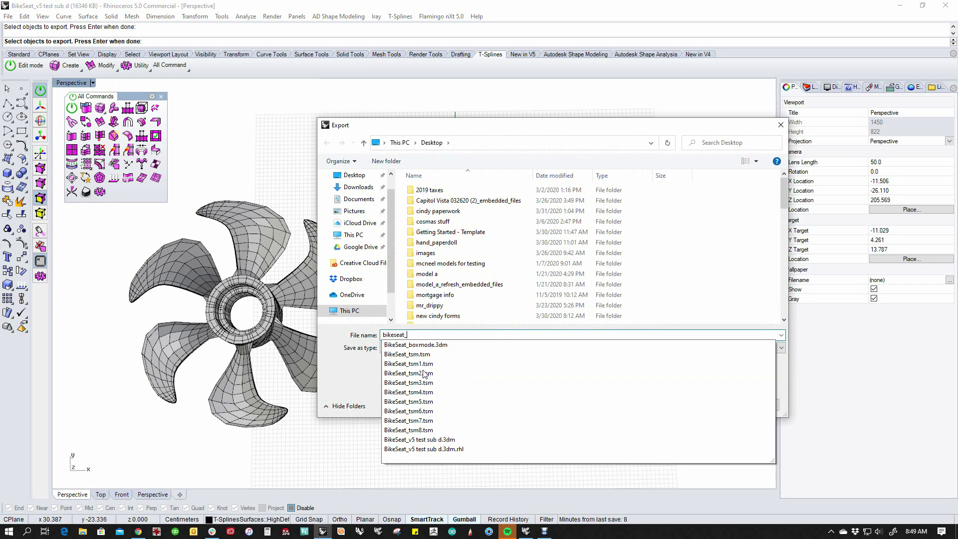
text(box mode)
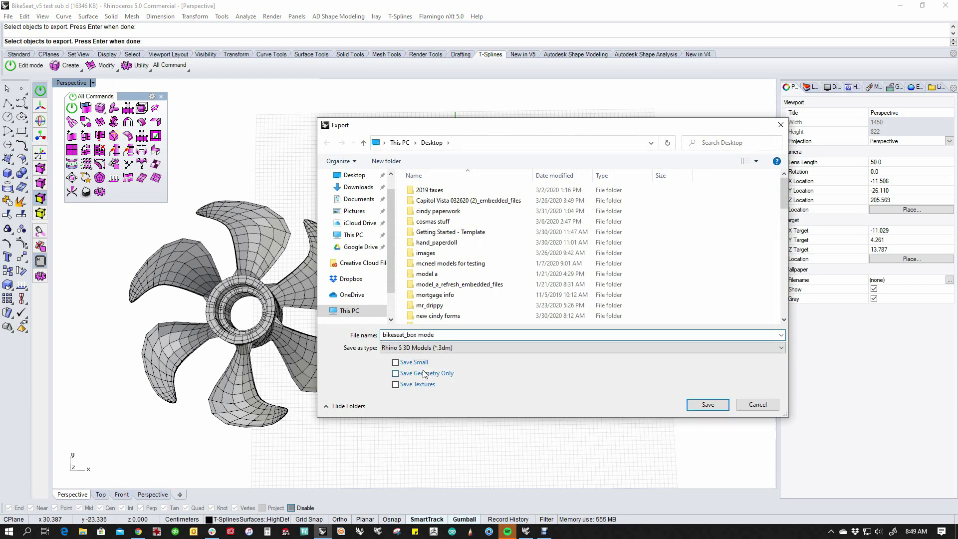
key(Return)
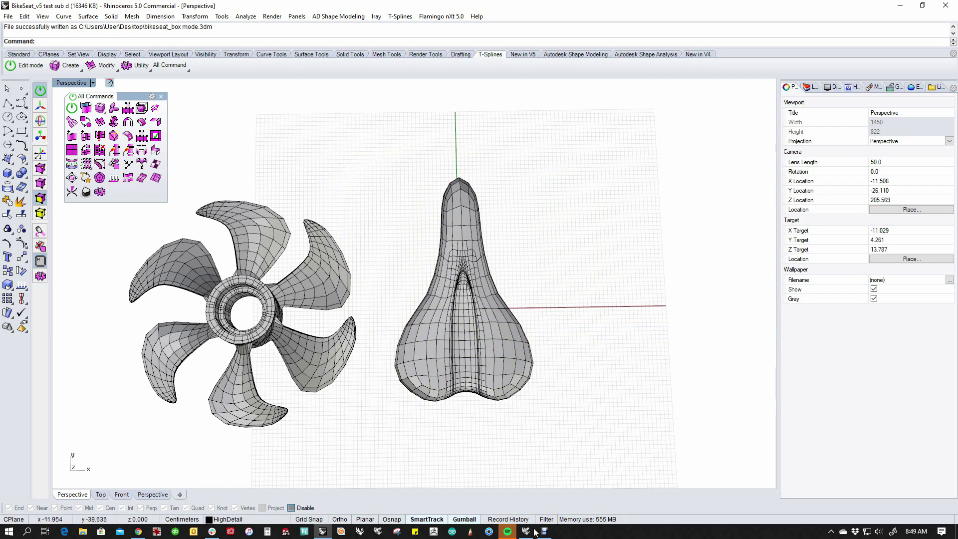
Switch to Rhino WIP and import bikeseat_box mode.3dm into the sub d test file
click(526, 531)
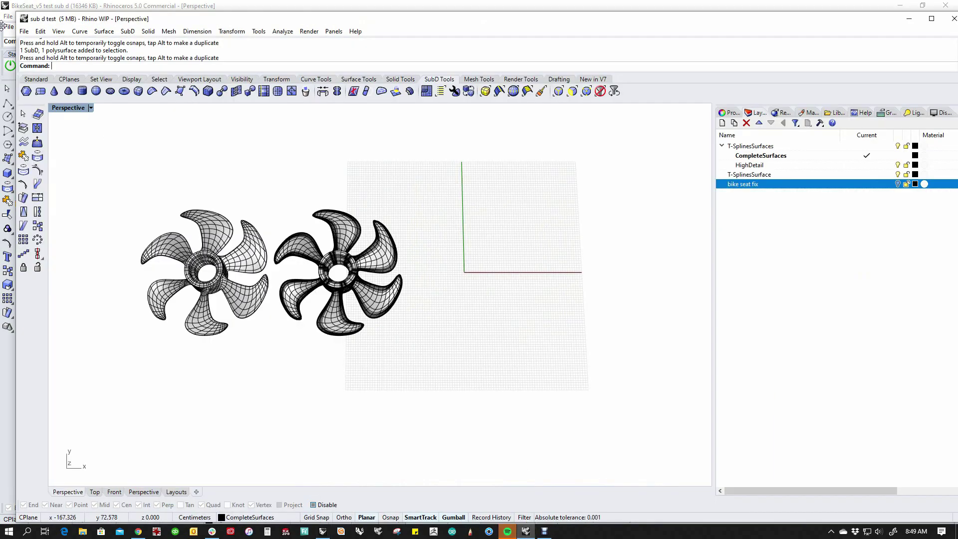
click(23, 31)
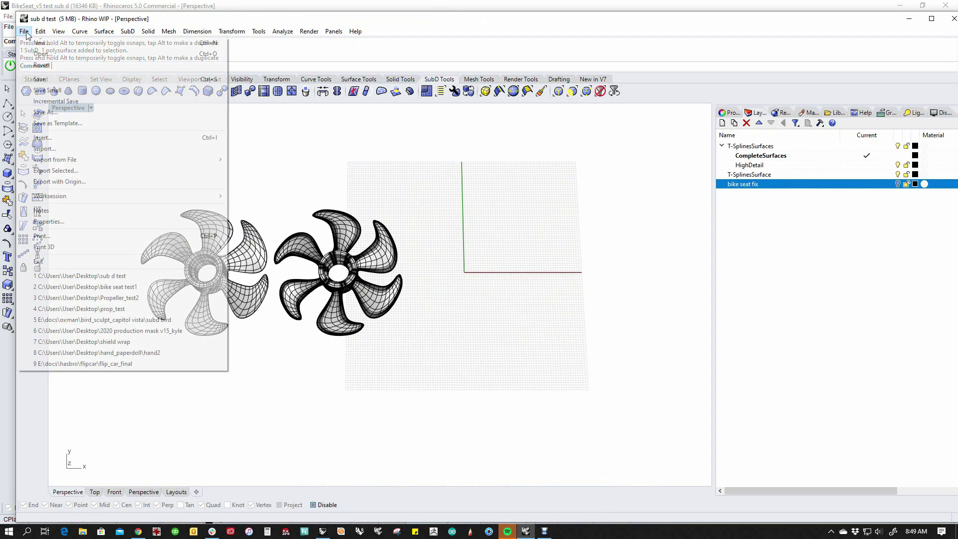
click(45, 148)
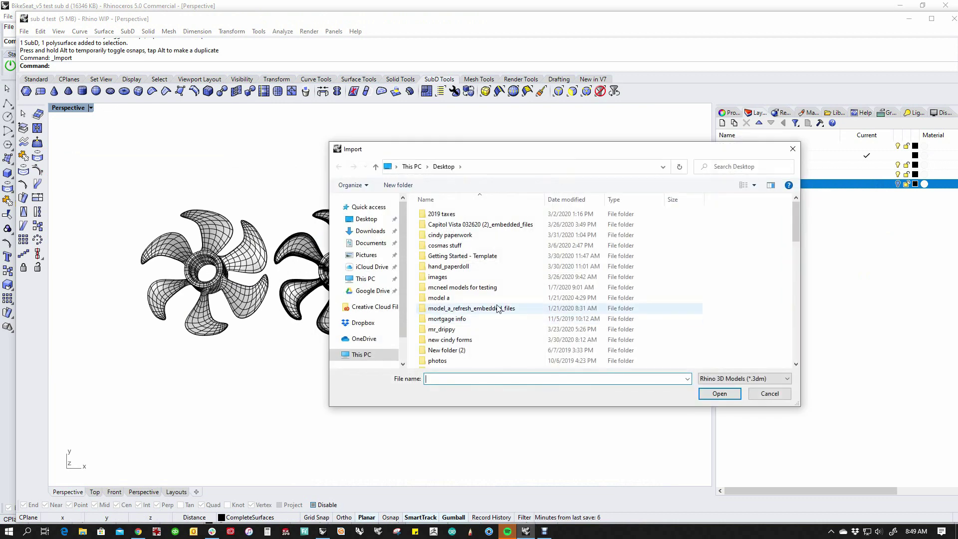
text(bike)
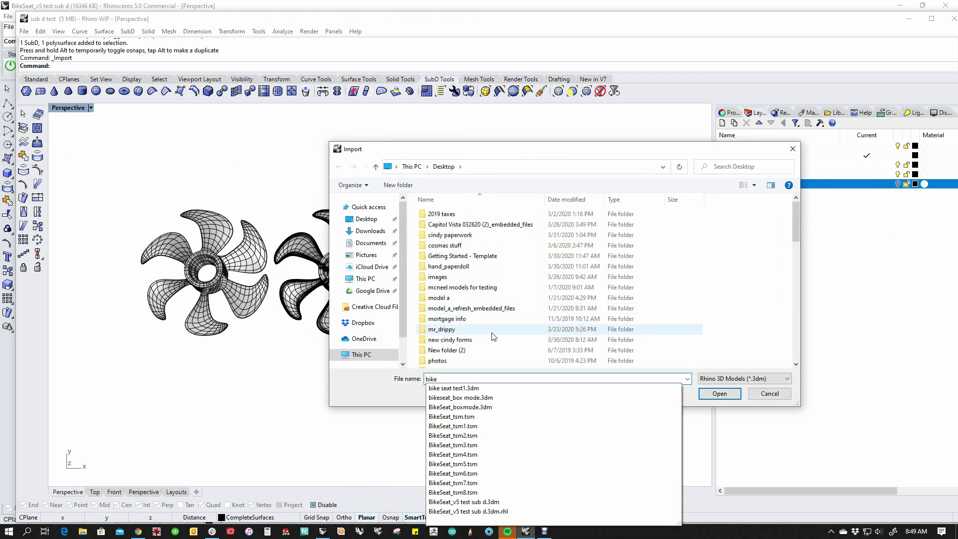
click(484, 400)
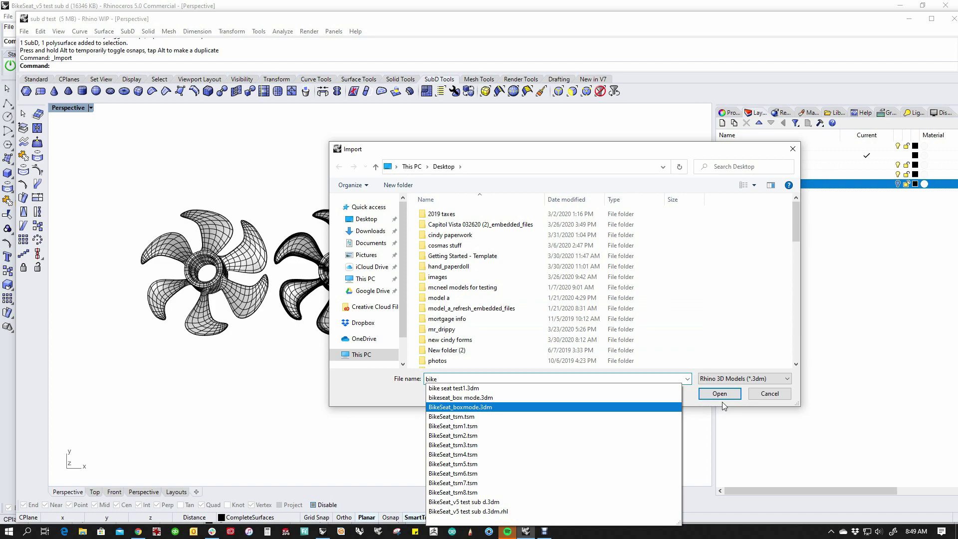
click(719, 394)
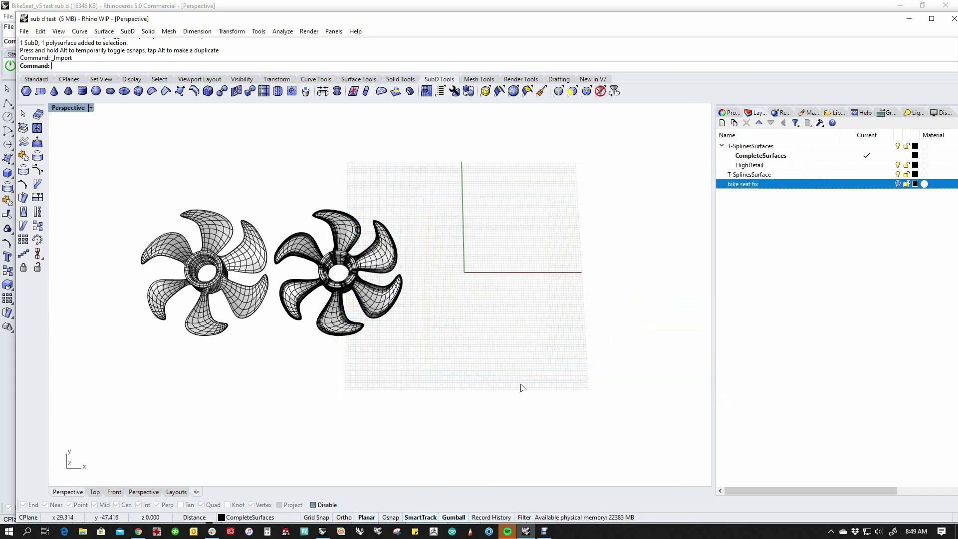
click(547, 292)
Examine the imported bike seat's SubD edge layout around the central channel from above and from the side
scroll(520, 276, up, 5)
shift+right_drag(520, 276, 449, 282)
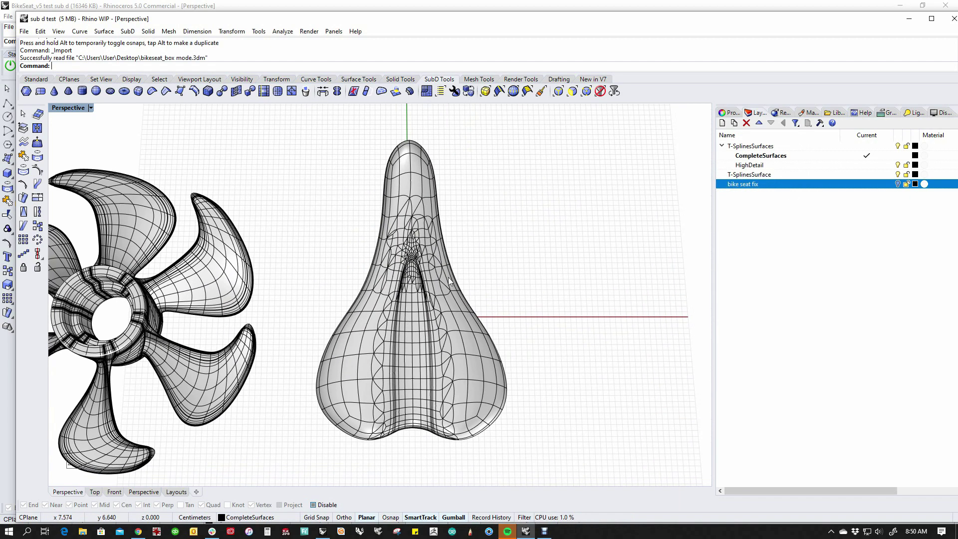
scroll(449, 282, up, 3)
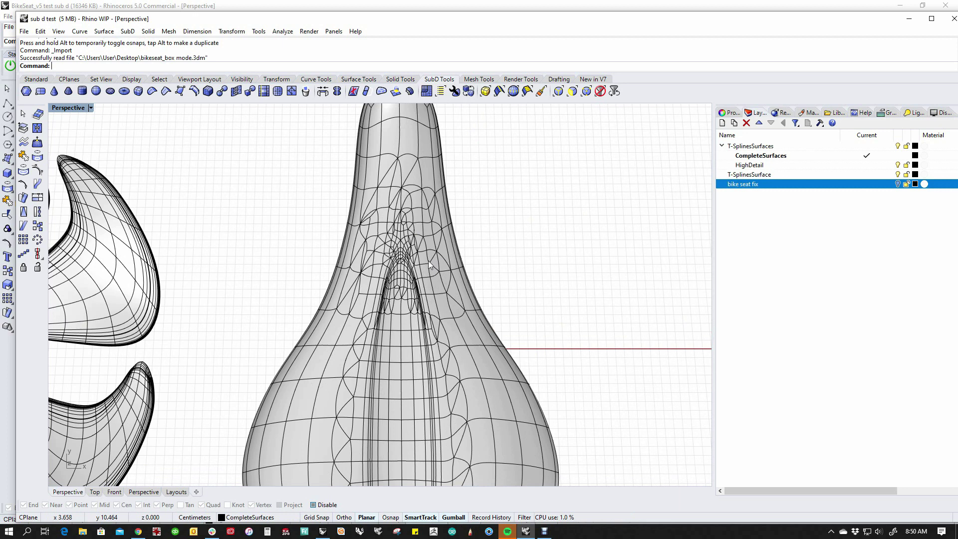
right_drag(430, 265, 357, 413)
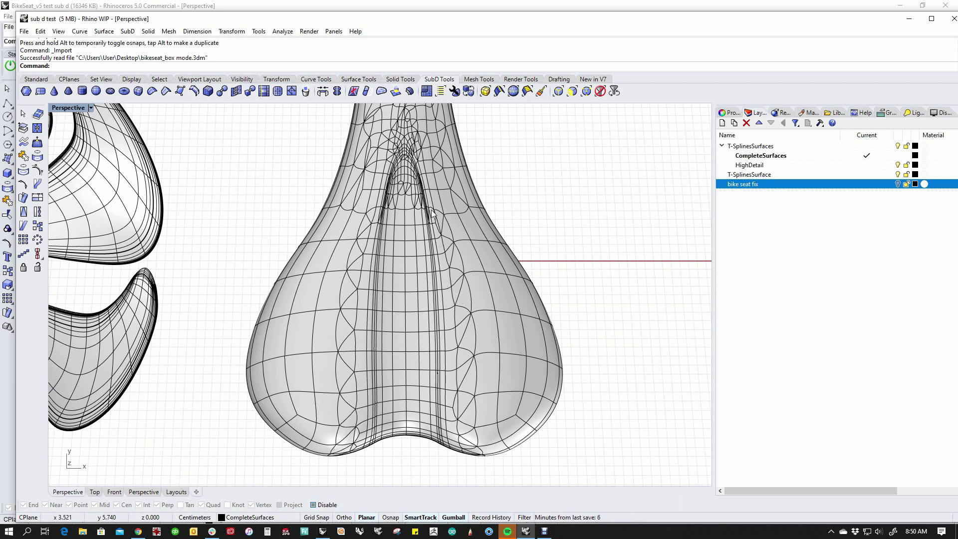
right_drag(448, 289, 463, 260)
right_drag(387, 344, 453, 344)
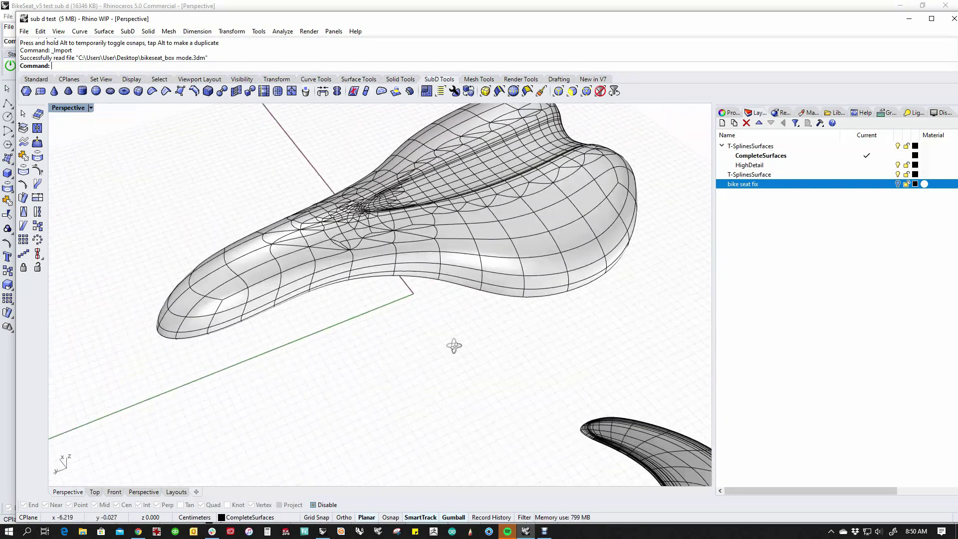
Set the Perspective viewport to Rendered display and inspect the seat's surface smoothness near the channel tip and rear
click(74, 107)
click(78, 166)
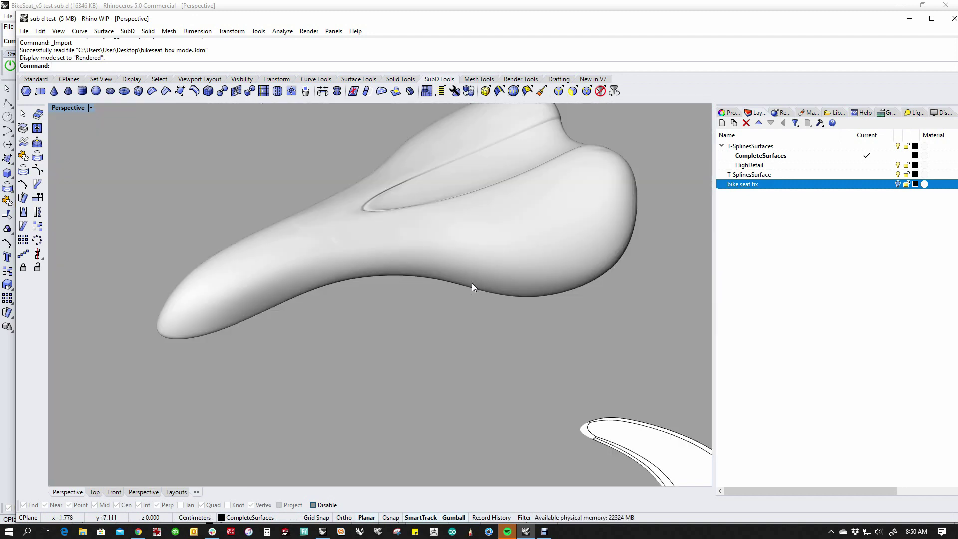
mouse_move(472, 283)
right_down()
mouse_move(472, 314)
mouse_move(511, 310)
mouse_move(406, 306)
mouse_move(389, 348)
mouse_move(492, 331)
mouse_move(524, 312)
mouse_move(329, 197)
right_up()
scroll(432, 205, up, 5)
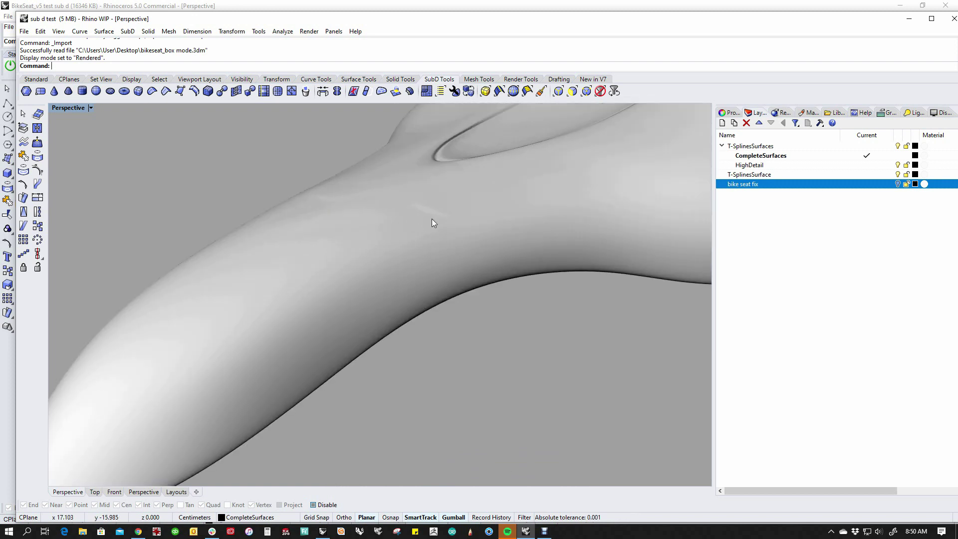
scroll(439, 210, up, 3)
scroll(427, 205, down, 2)
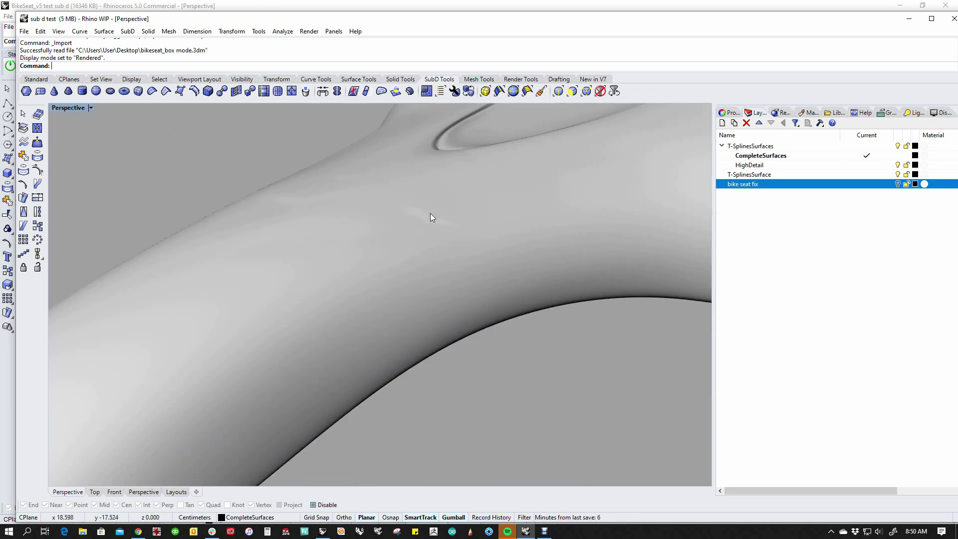
scroll(394, 249, down, 5)
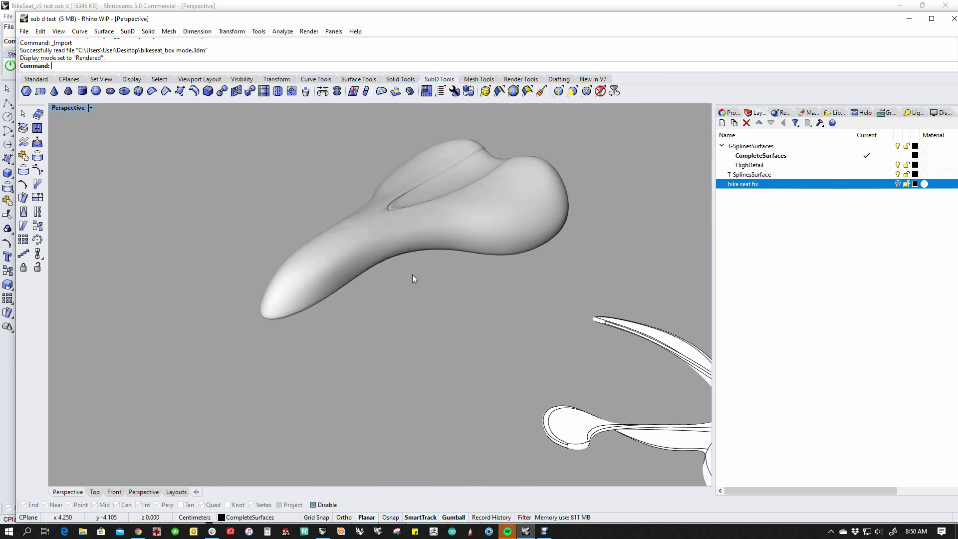
right_drag(412, 272, 264, 333)
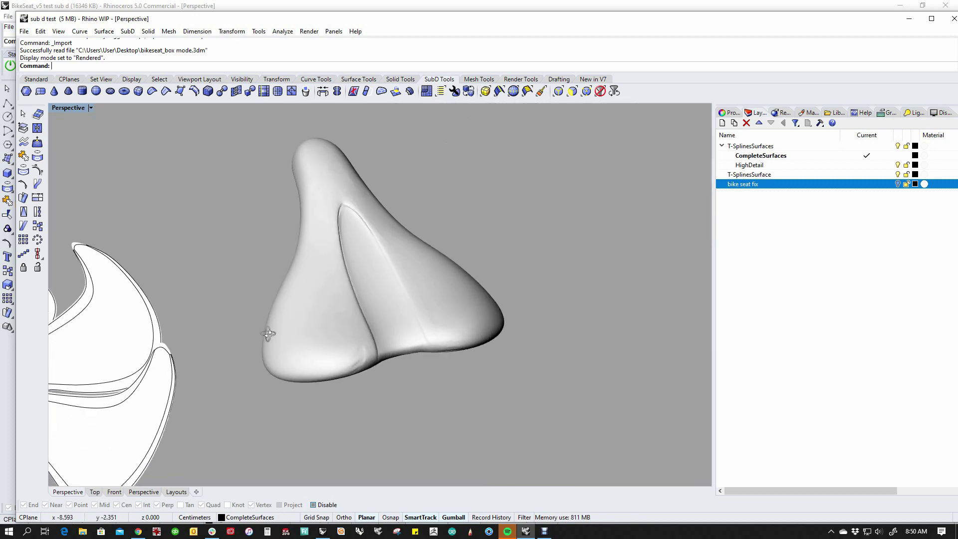
Set the Perspective viewport to Wireframe, view the models from above and turn on the "bike seat fix" layer
click(67, 108)
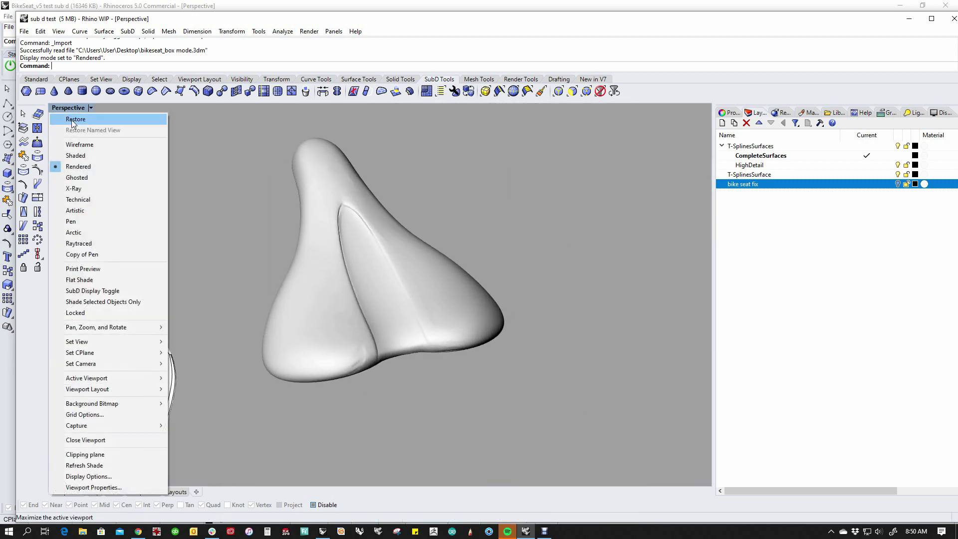
click(75, 148)
right_drag(540, 274, 587, 318)
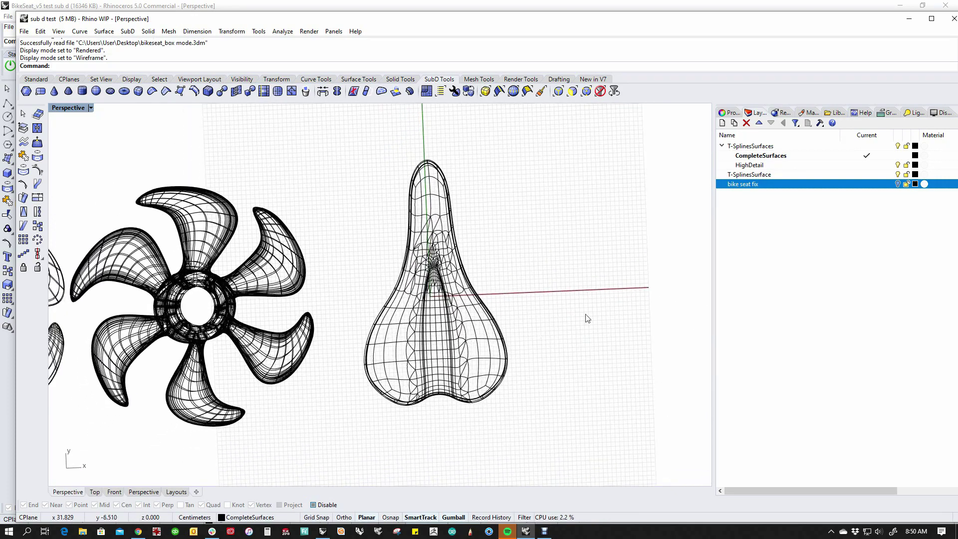
click(897, 183)
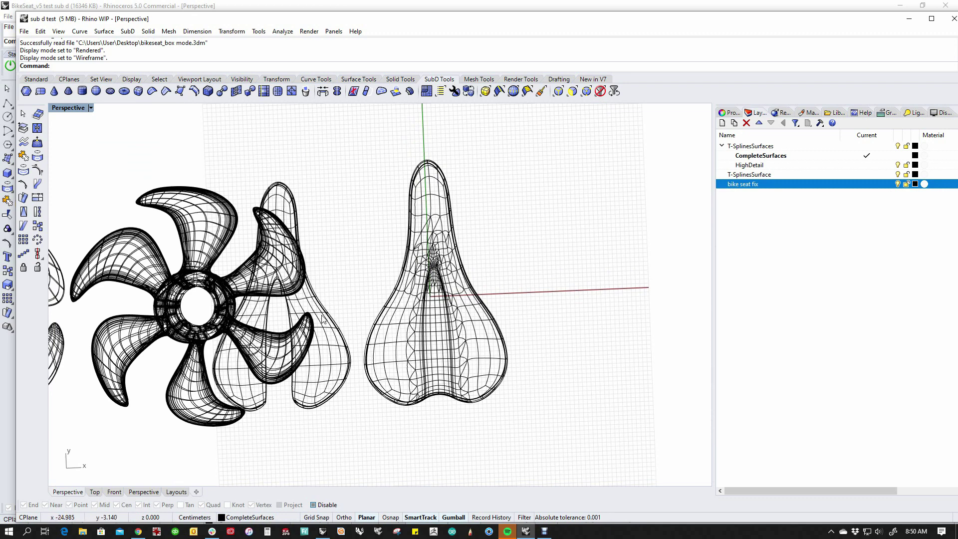
Isolate the two bike seats by selecting both, inverting the selection and hiding the propellers, and view the seats up close
click(323, 319)
shift+click(392, 303)
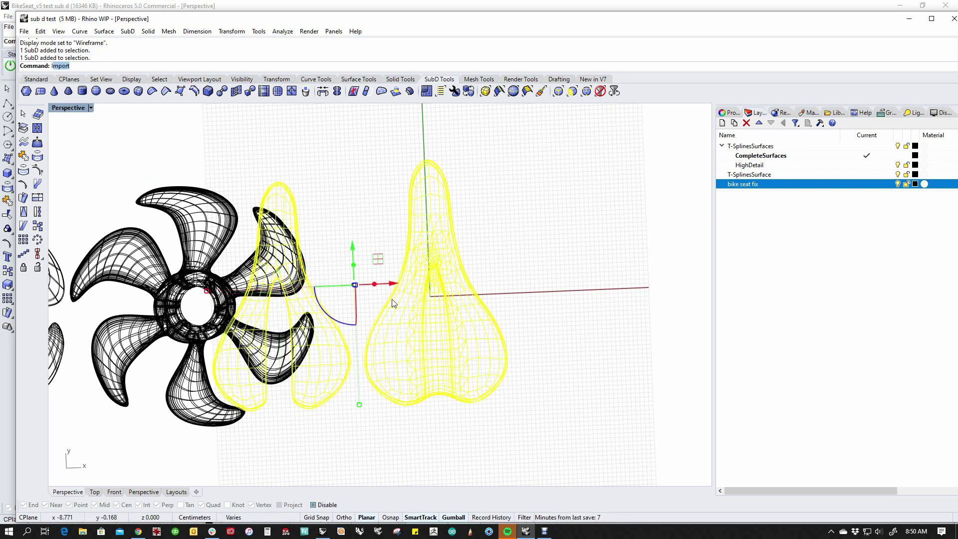
text(Invert)
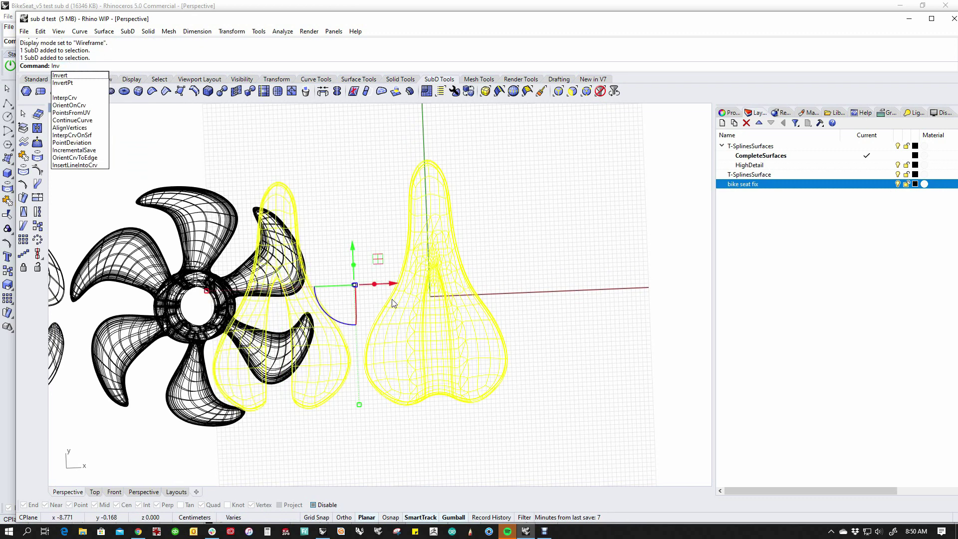
key(Escape)
key(ctrl+i)
key(ctrl+h)
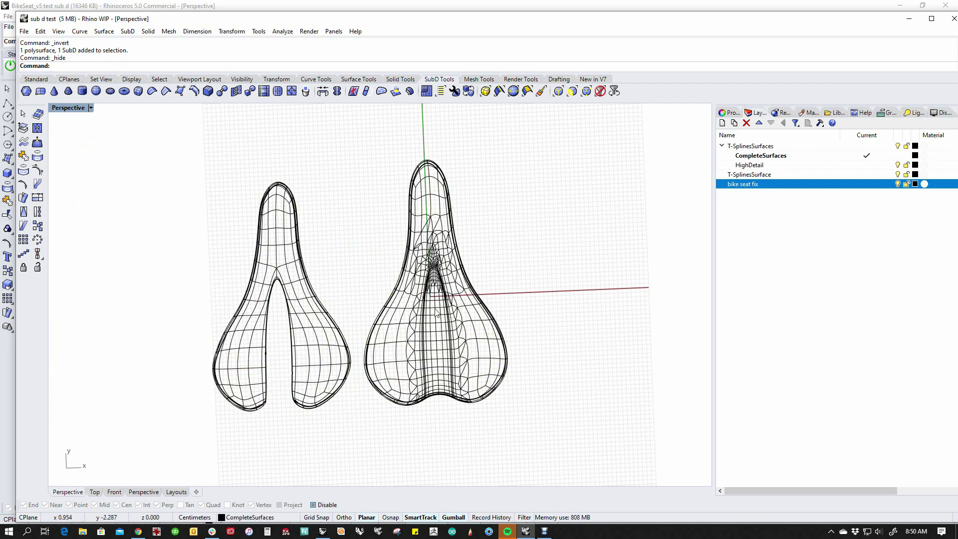
shift+right_drag(430, 317, 448, 285)
scroll(446, 286, up, 5)
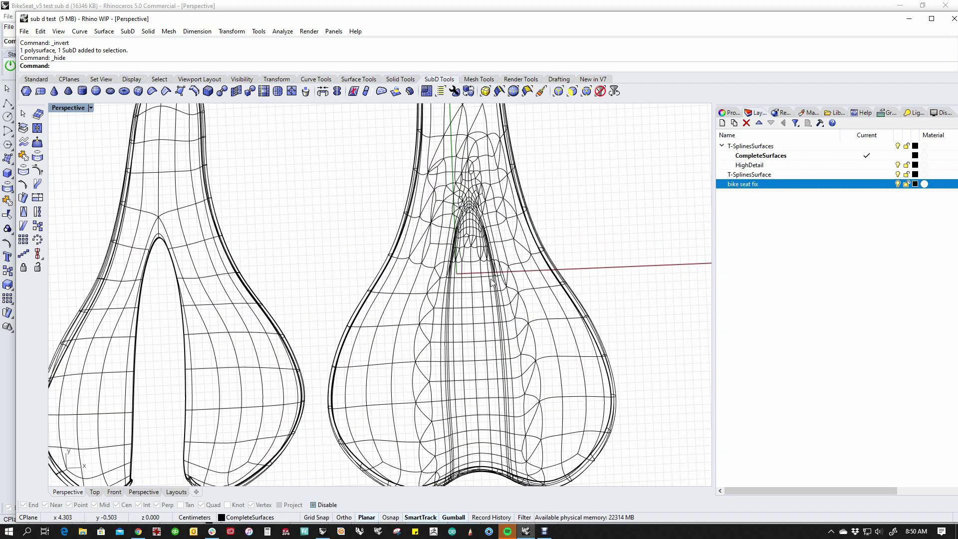
Limit selection to curves and edges, then delete one crosswise edge loop spanning the central channel of the uncut seat
scroll(414, 282, up, 2)
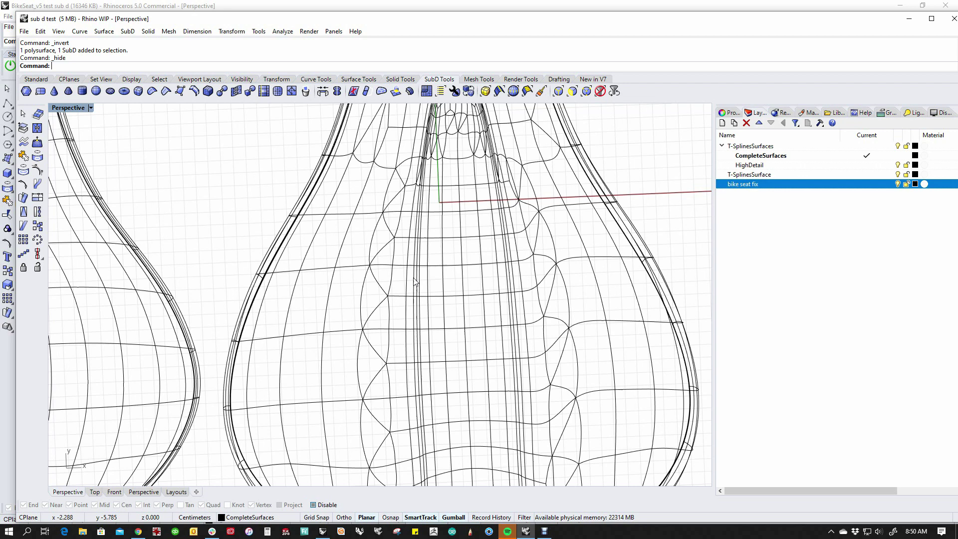
text(ee)
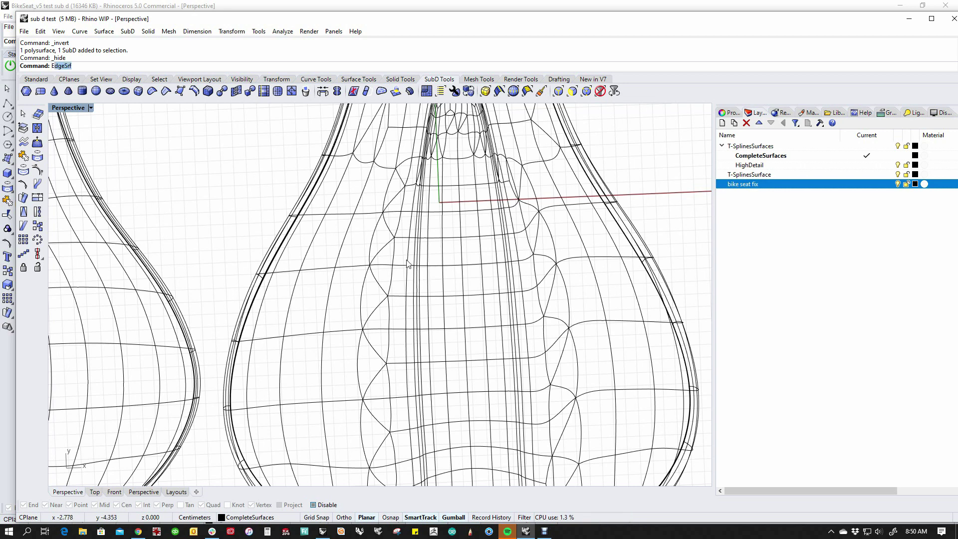
key(Return)
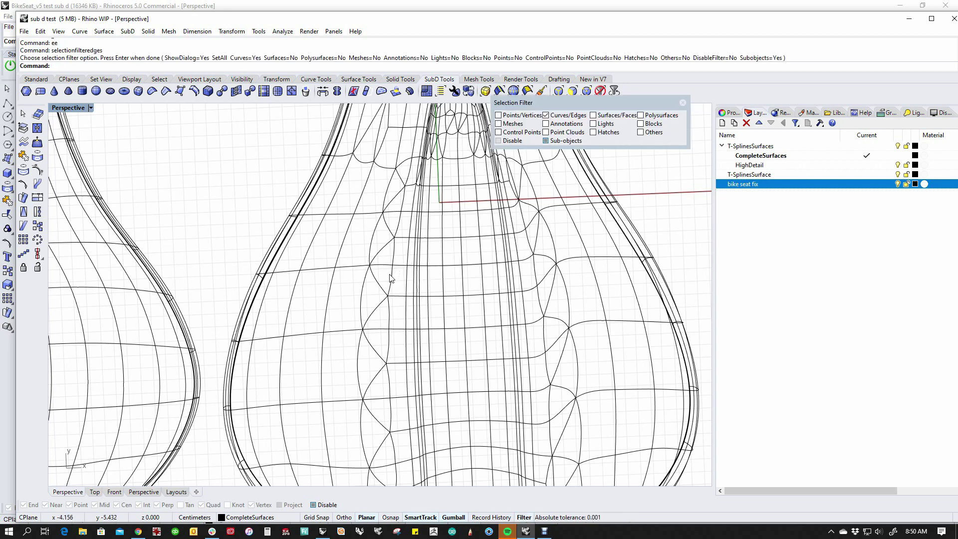
double_click(402, 297)
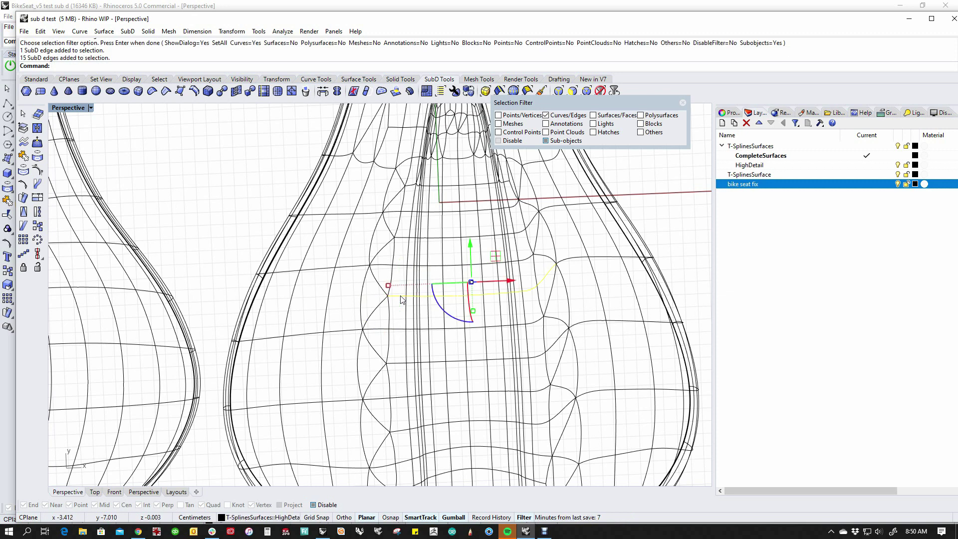
key(Delete)
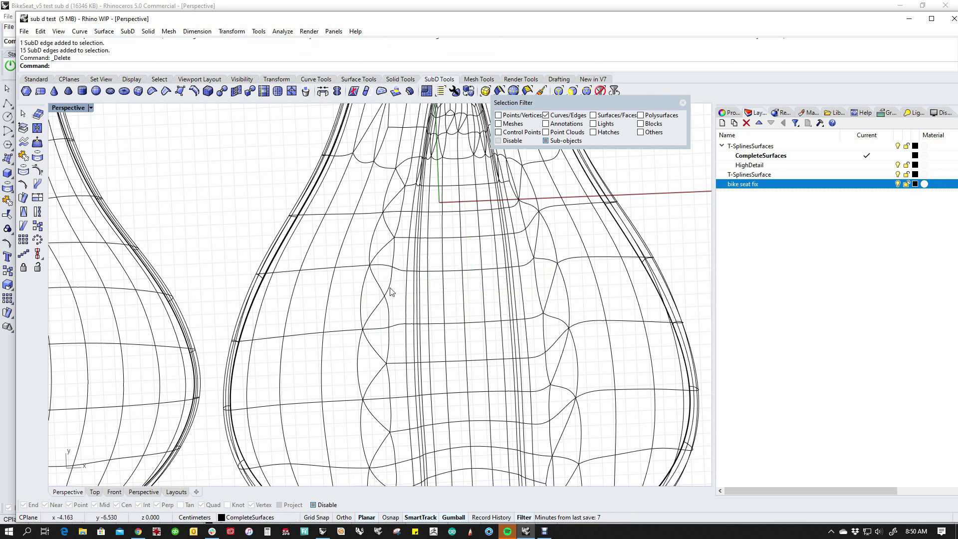
Delete the three short leftover edges beside the channel's left side, where the crosswise loop was removed
click(390, 298)
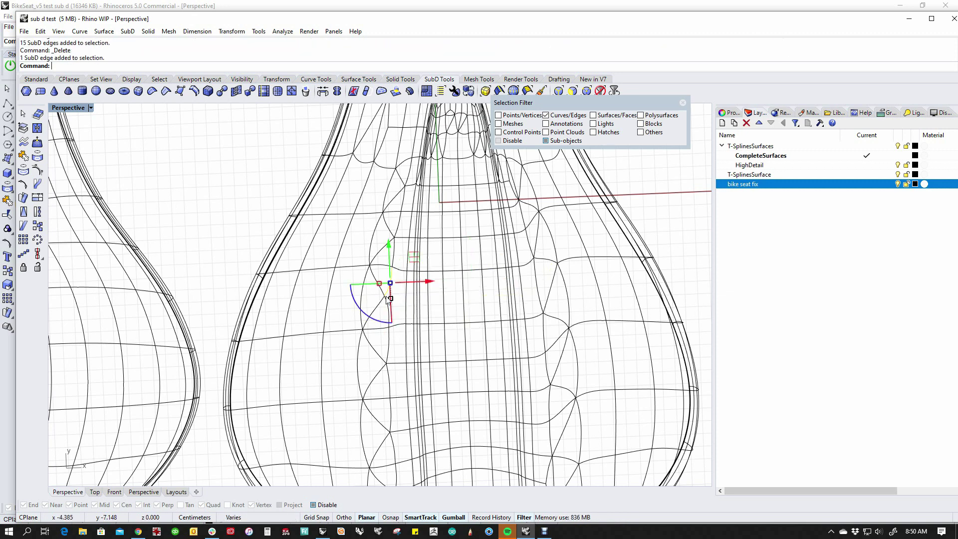
shift+click(386, 311)
shift+click(377, 311)
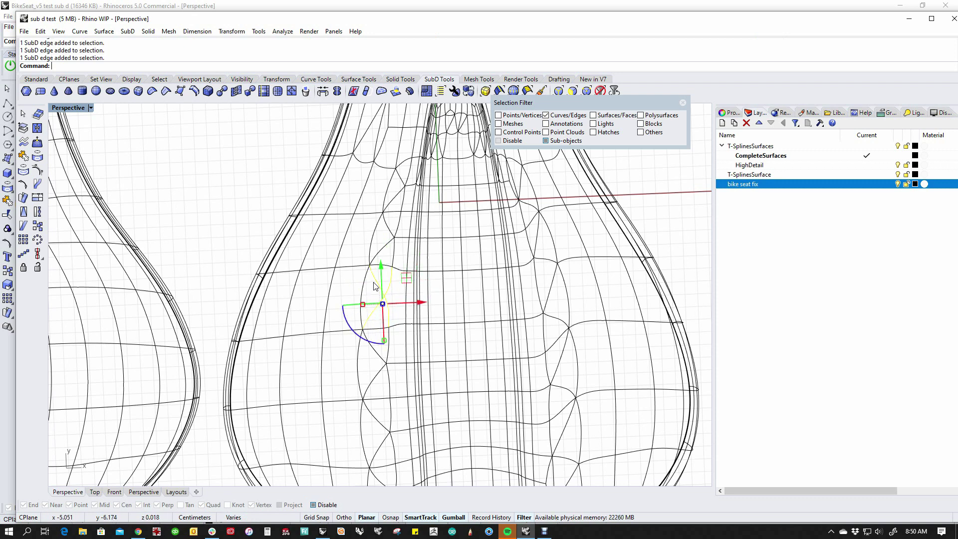
key(Delete)
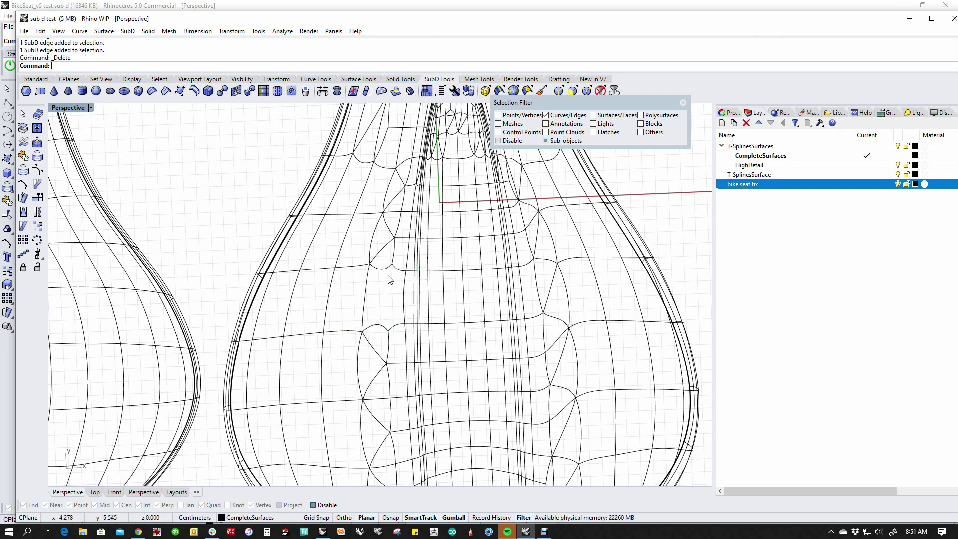
Delete the next crosswise edge loop toward the seat's rear together with the three short T-point edges at its left end
click(388, 355)
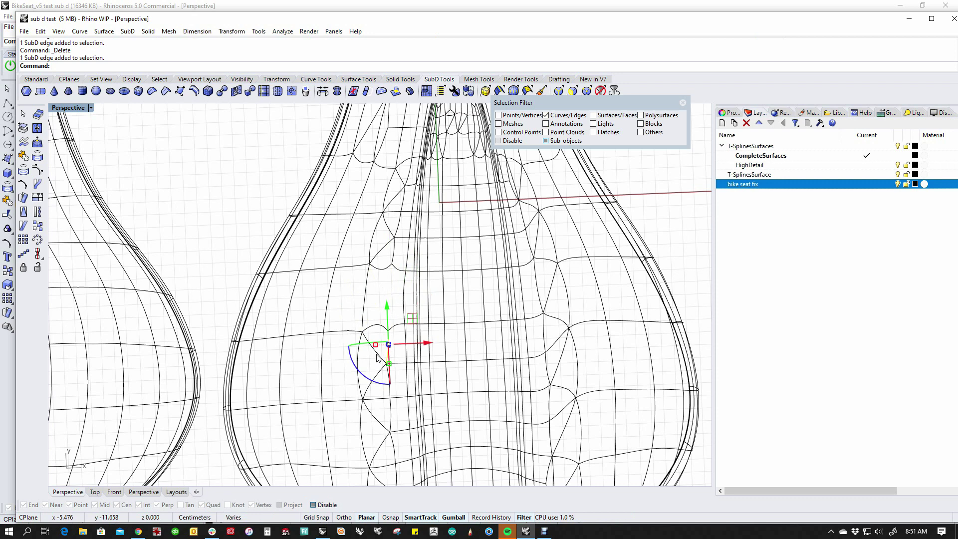
shift+click(377, 358)
shift+click(384, 375)
shift+double_click(399, 367)
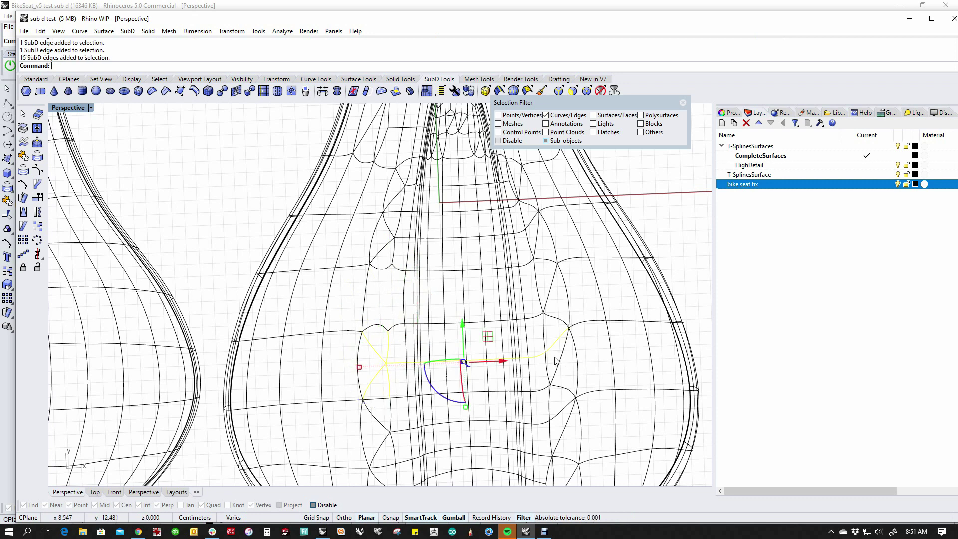
key(Delete)
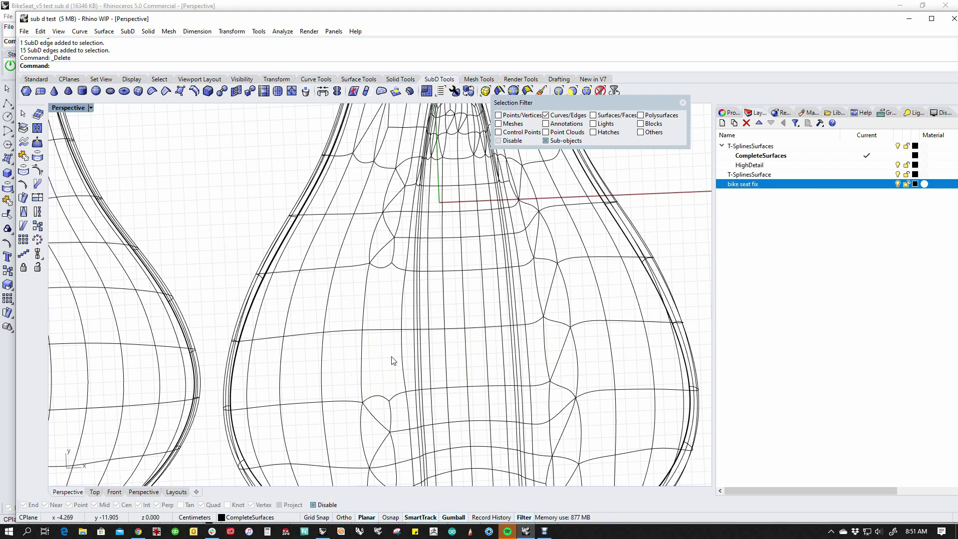
Remove the following extra crosswise loop nearer the seat's rear, including the short diagonal and lengthwise edges meeting at its left end
scroll(391, 357, down, 5)
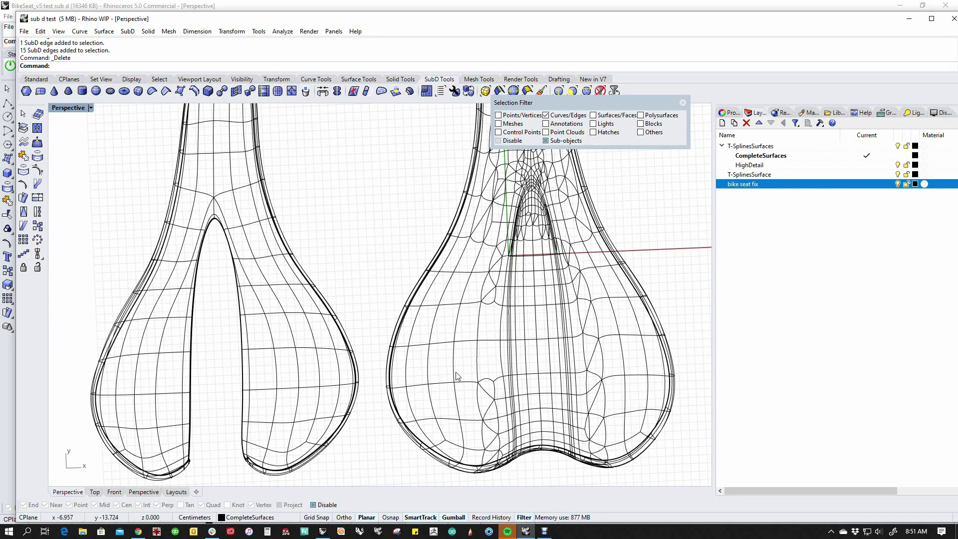
scroll(497, 410, up, 5)
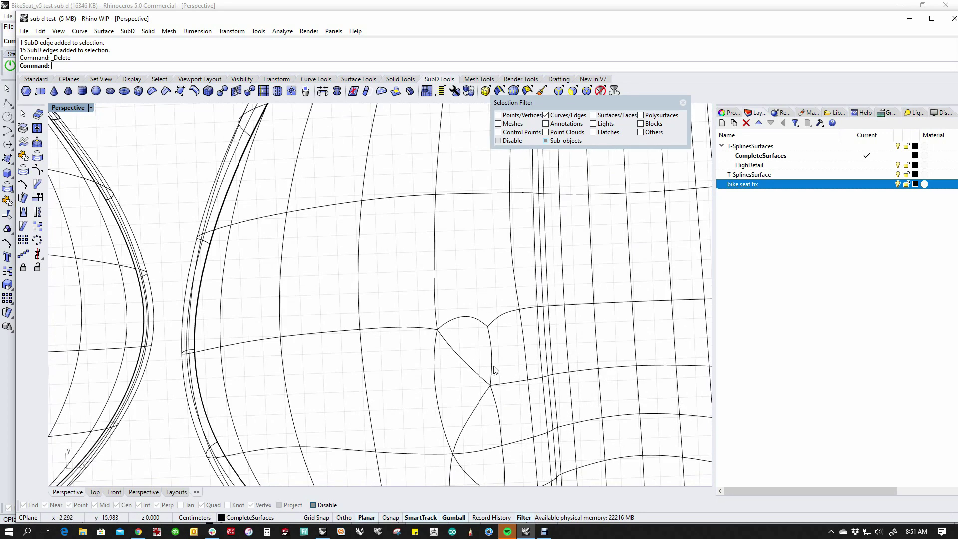
click(494, 370)
shift+click(484, 377)
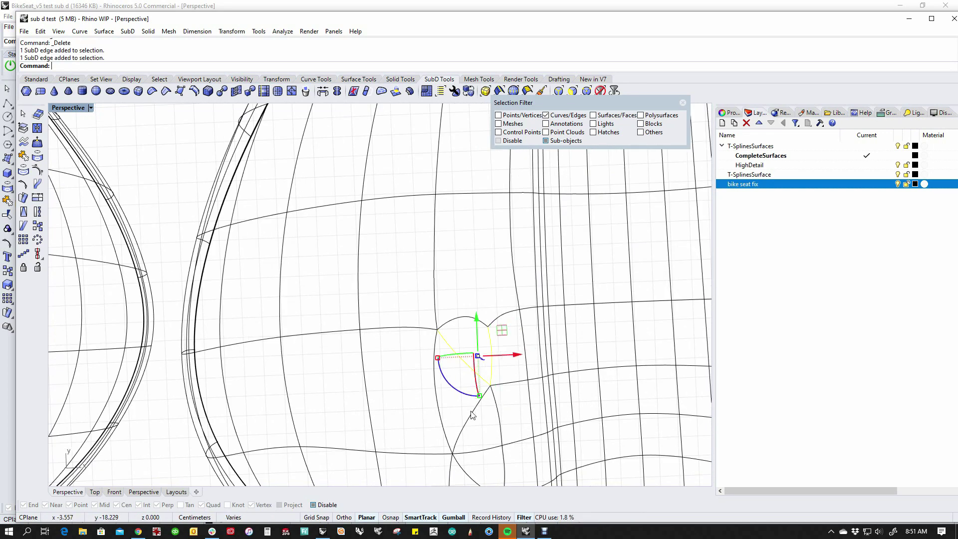
shift+click(474, 414)
shift+double_click(523, 387)
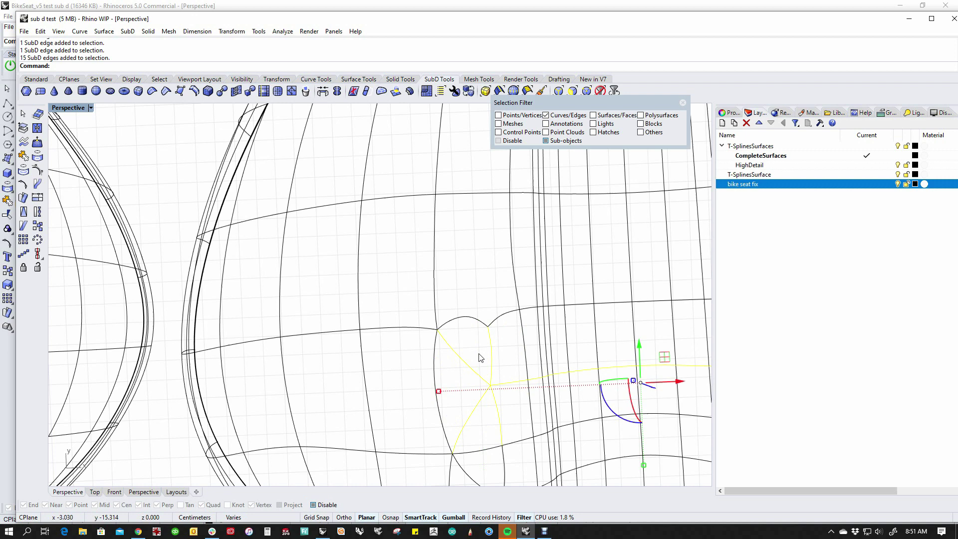
scroll(480, 357, down, 4)
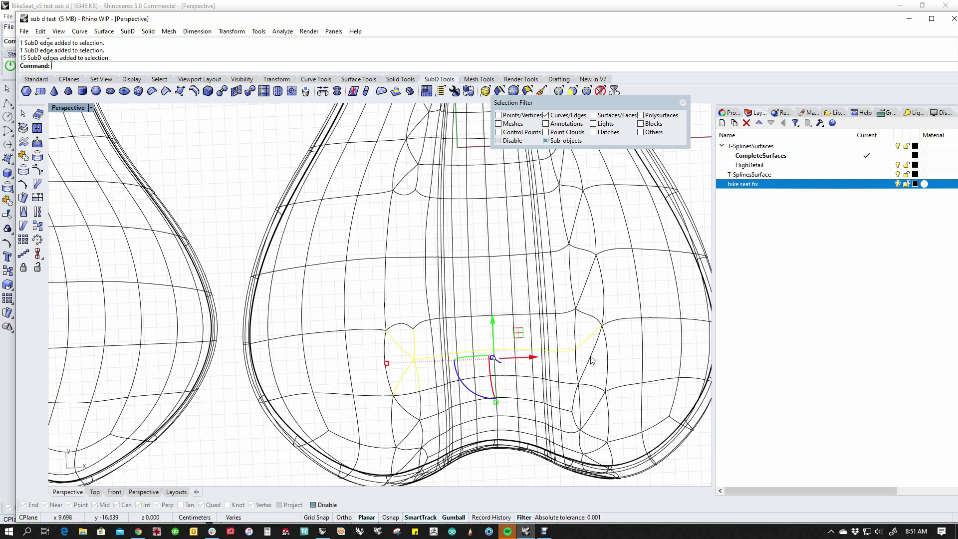
key(Delete)
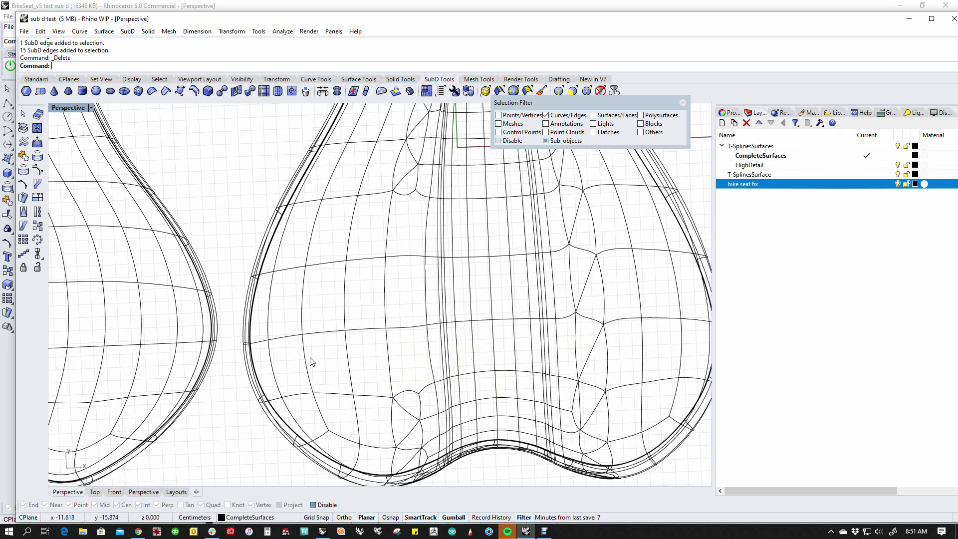
Compare the two seats' edge layouts from above, then set the Perspective viewport to Rendered display and inspect both surfaces from several angles
scroll(437, 219, down, 6)
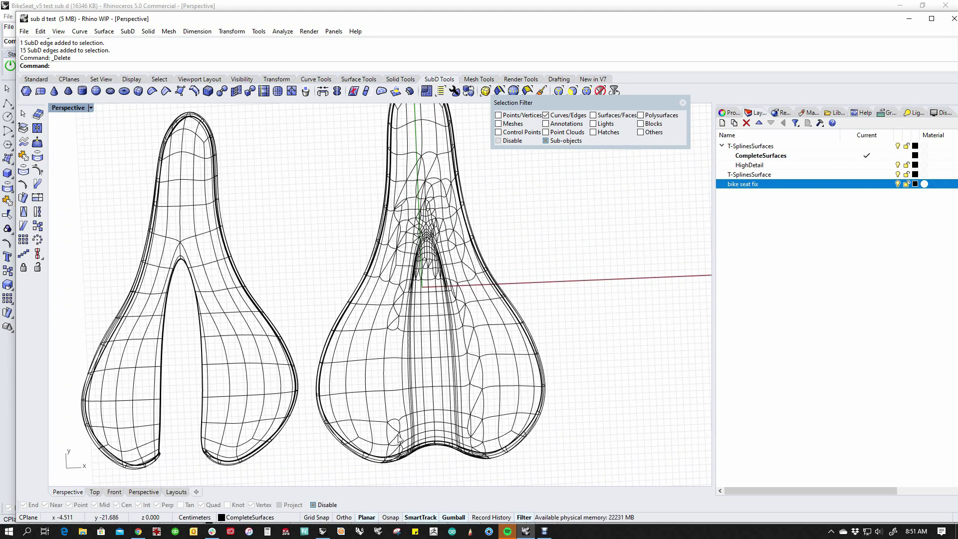
scroll(399, 440, up, 3)
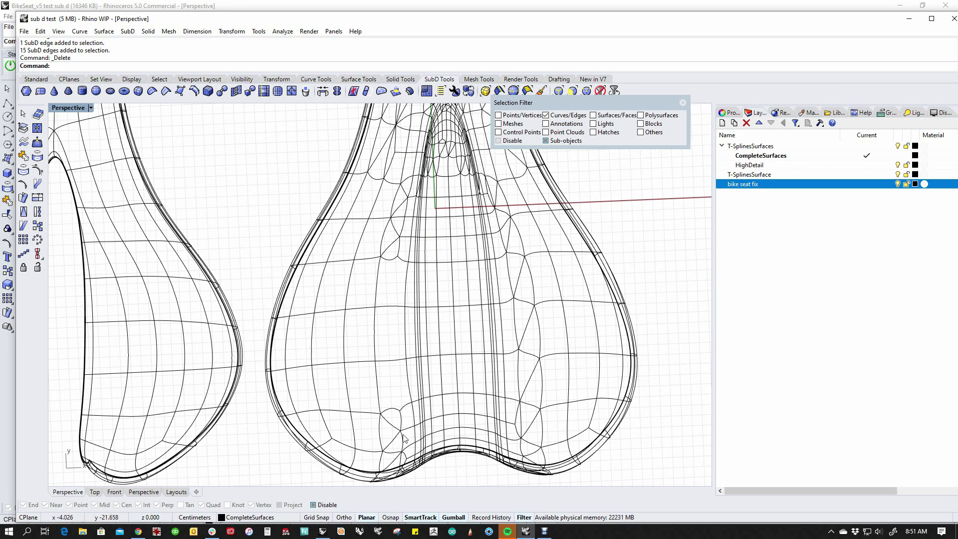
scroll(404, 438, down, 5)
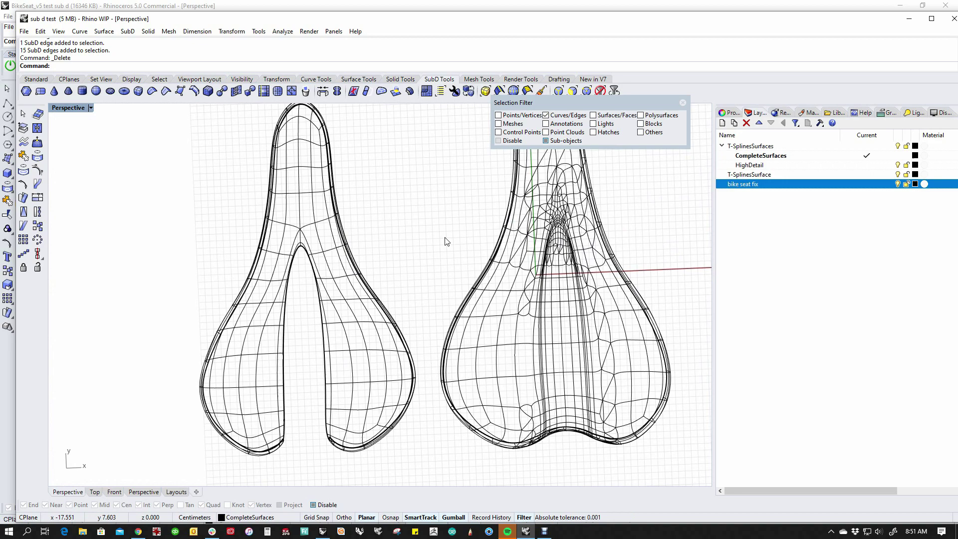
right_drag(372, 279, 381, 181)
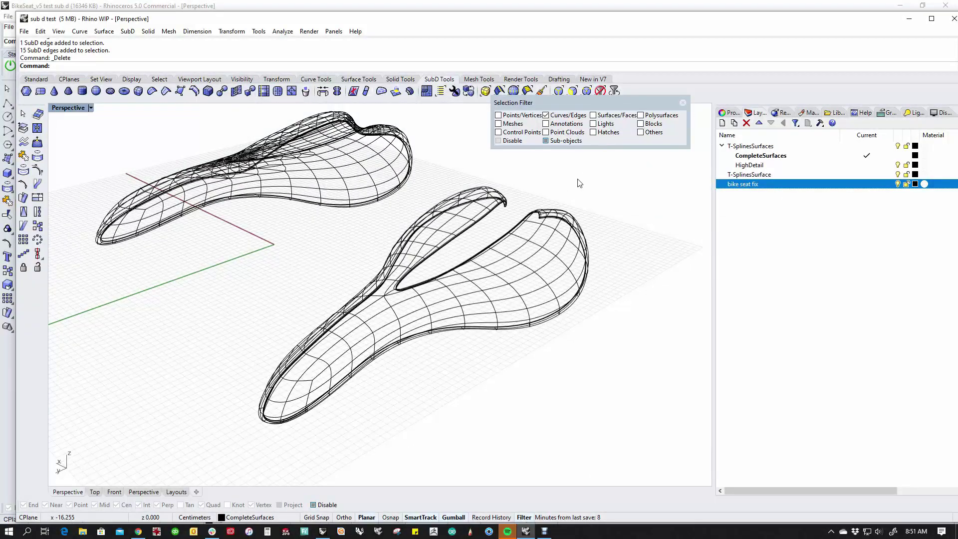
click(74, 108)
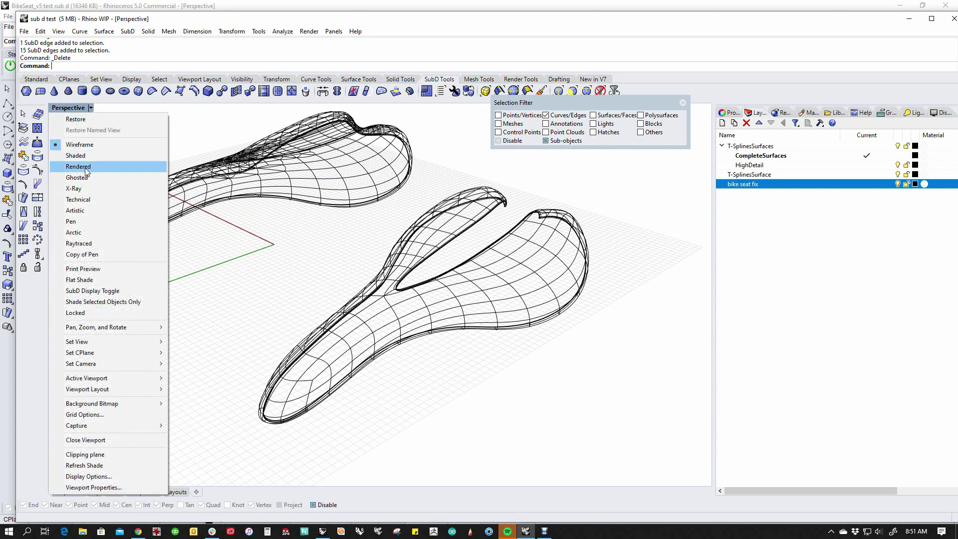
click(86, 171)
right_drag(409, 357, 233, 396)
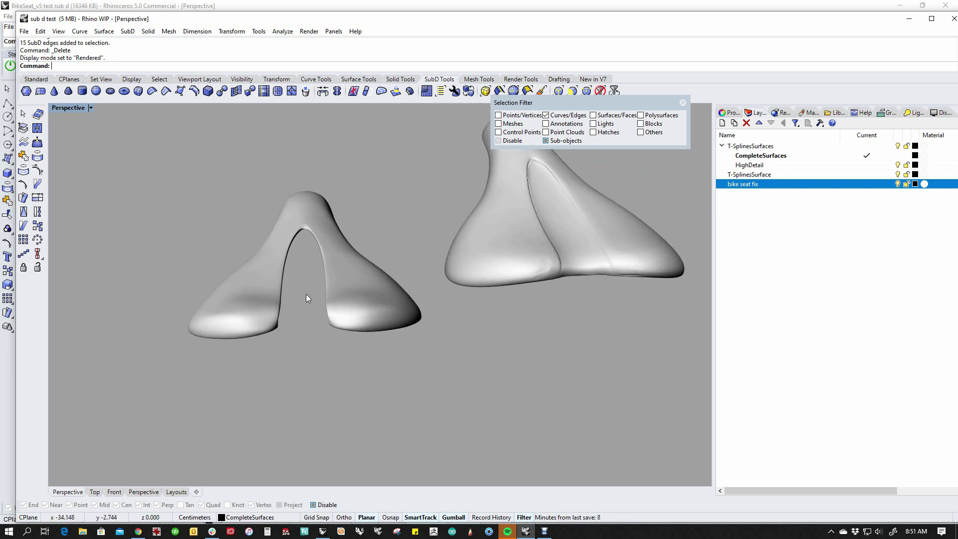
right_drag(303, 301, 321, 322)
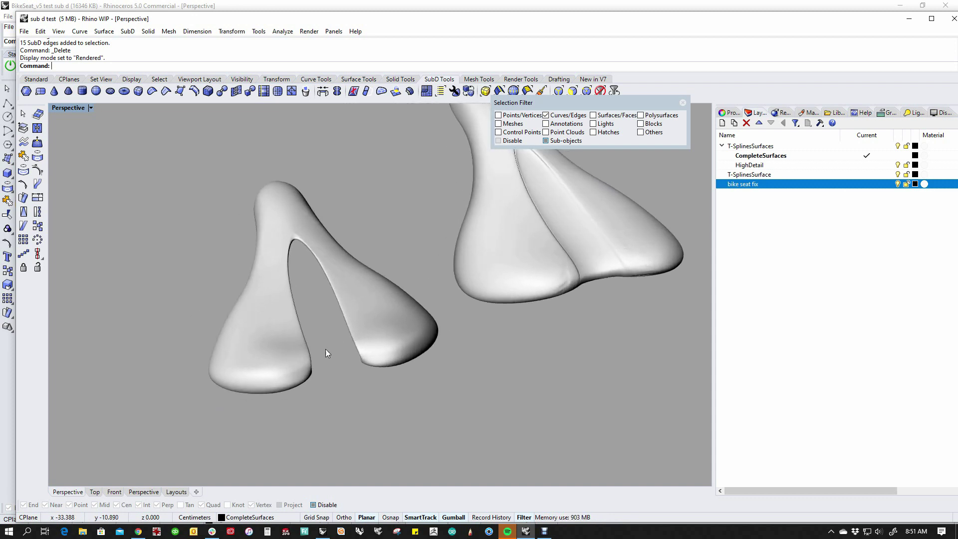
right_drag(295, 310, 504, 318)
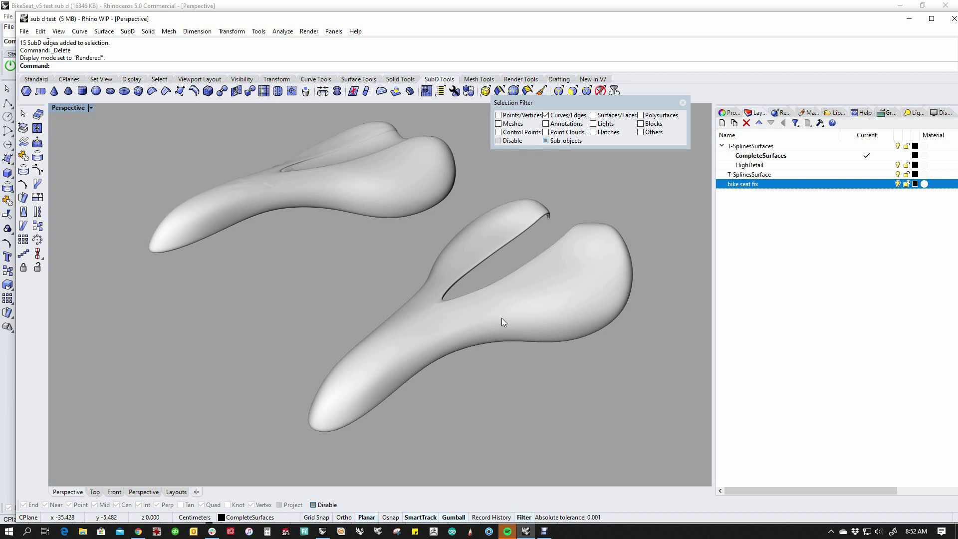
right_drag(513, 361, 495, 356)
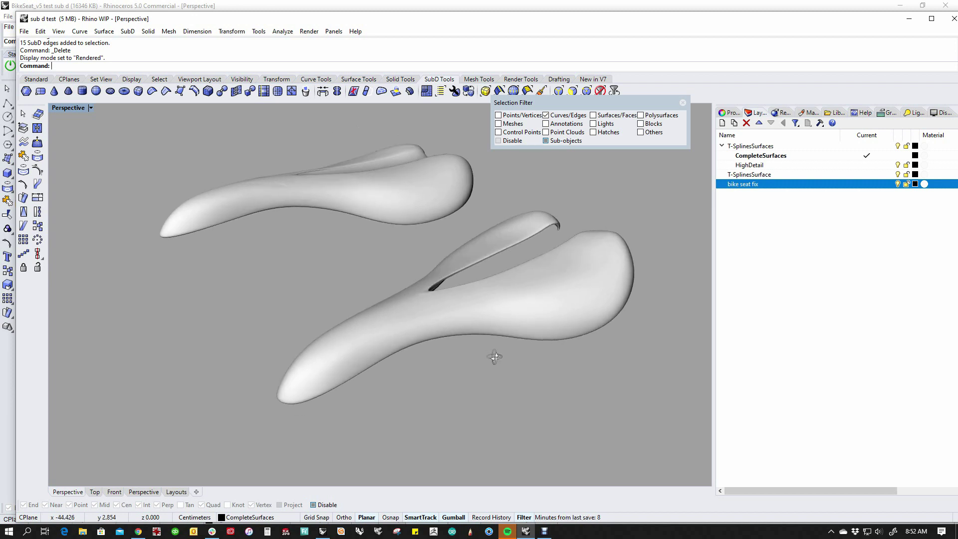